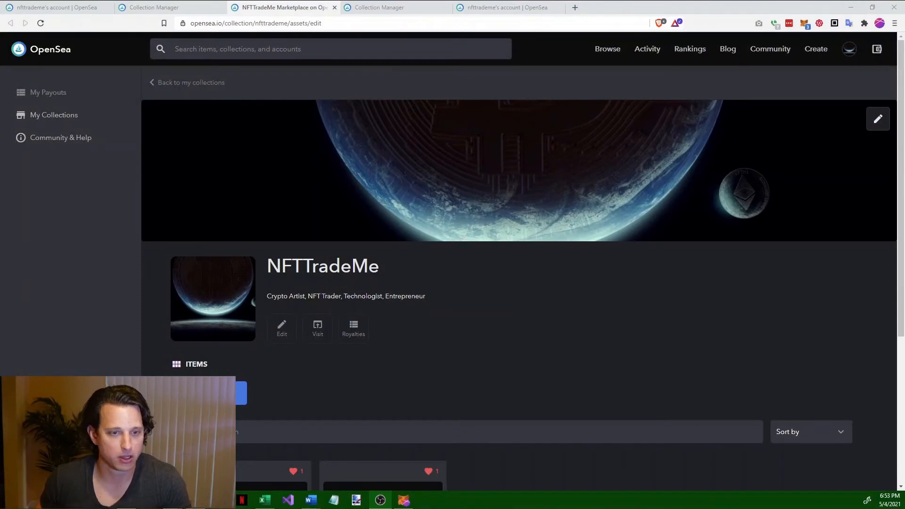
Step: Review the account page and the creation options, and bring up the My Collections page
click(70, 8)
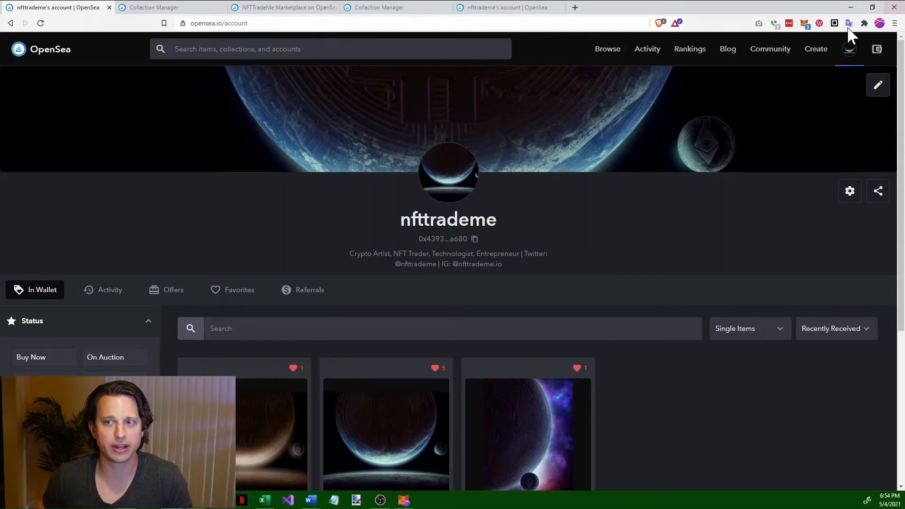
mouse_move(850, 47)
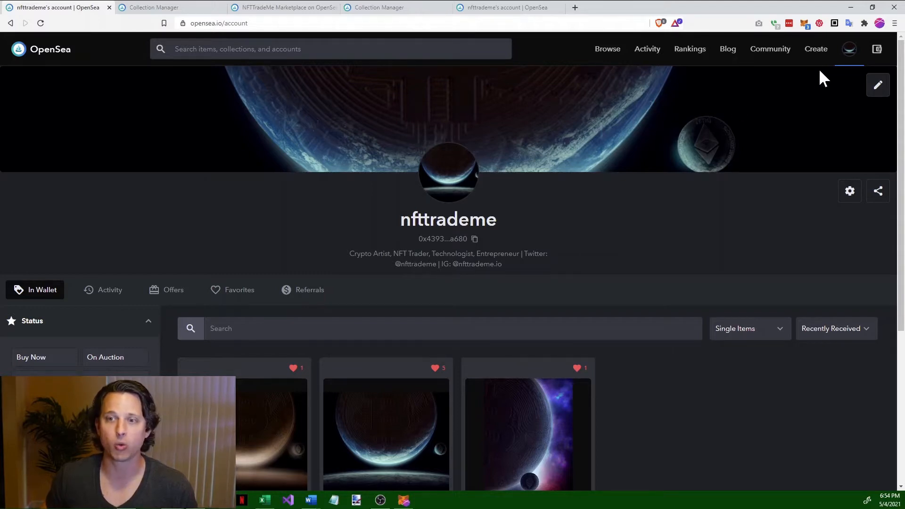
mouse_move(822, 57)
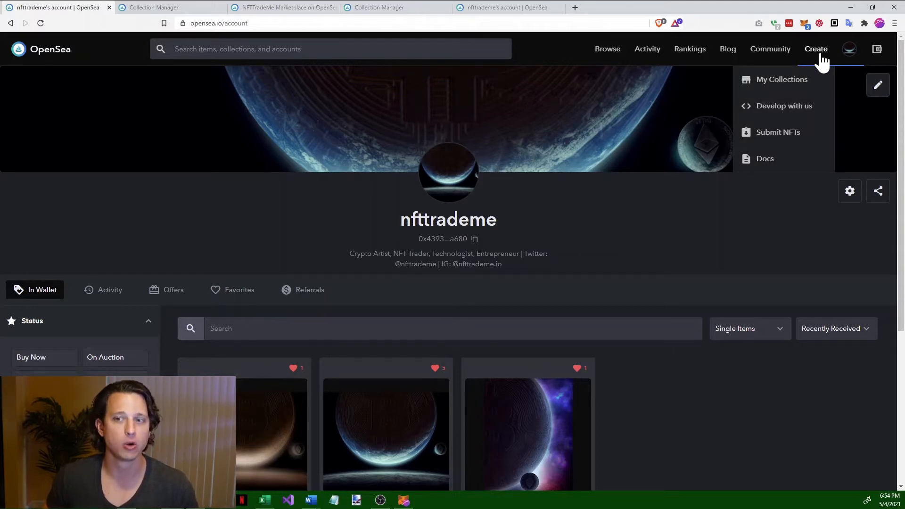
click(158, 8)
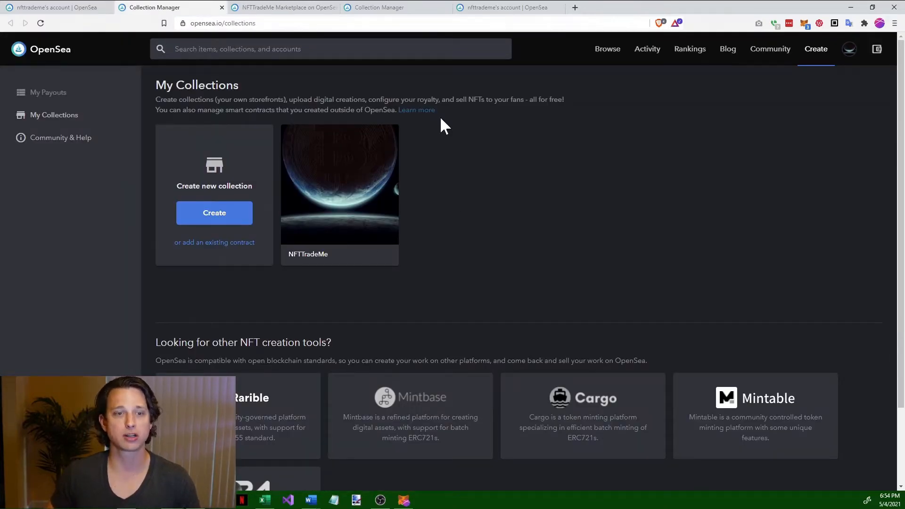
Step: Inspect the form for creating a new collection, and close it without creating one
click(224, 213)
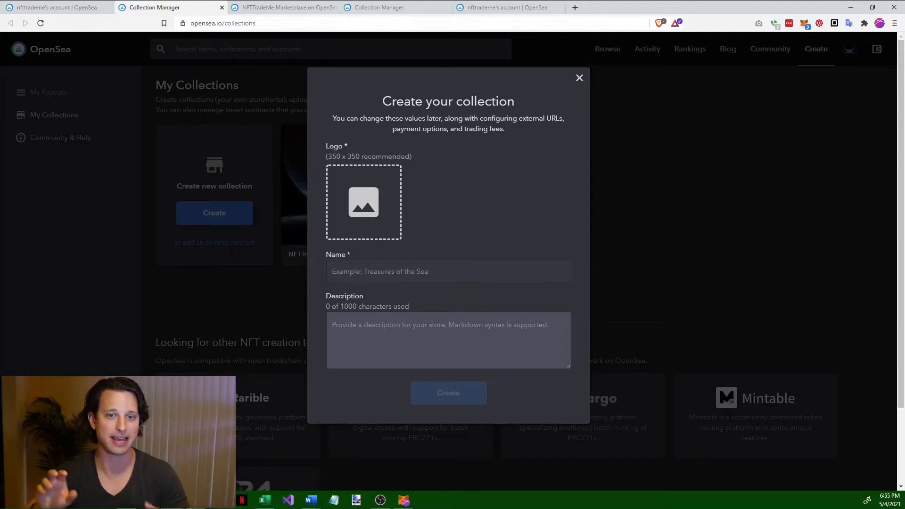
click(578, 79)
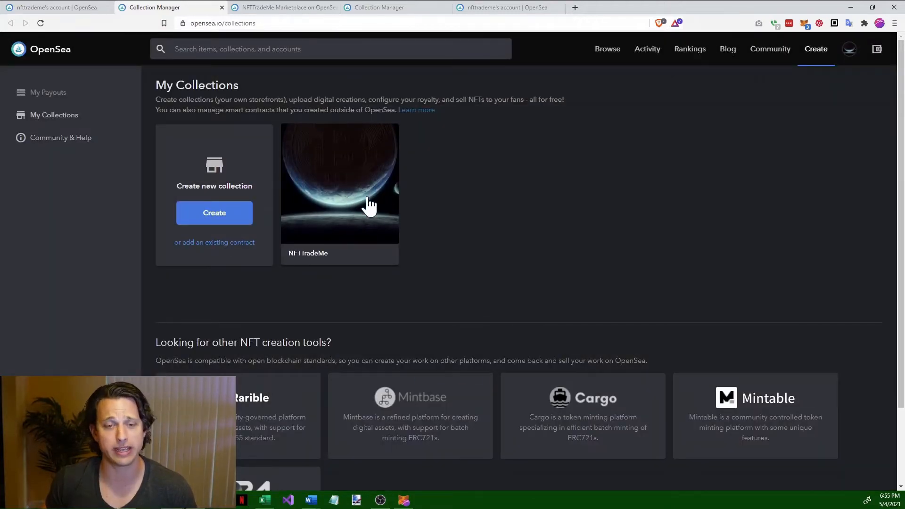
Step: Open the NFTTradeMe collection for editing and look over its banner, description and items
click(347, 228)
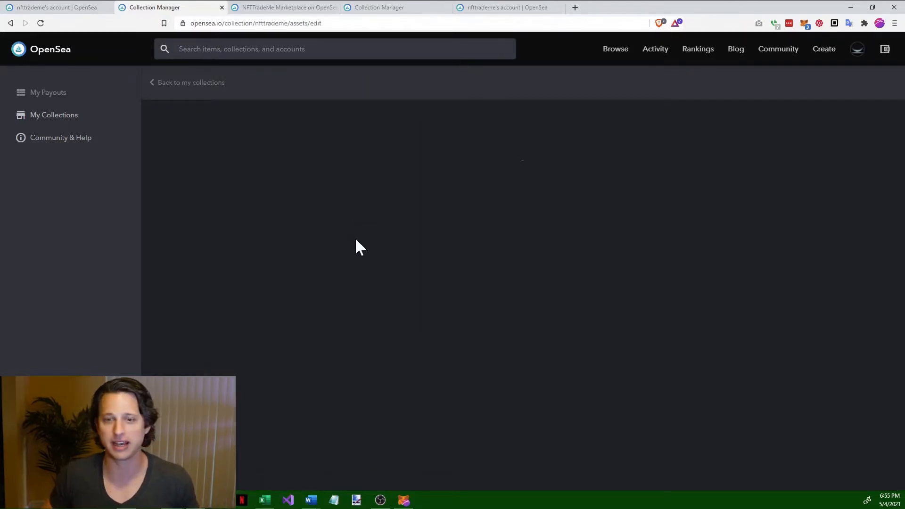
scroll(393, 277, down, 4)
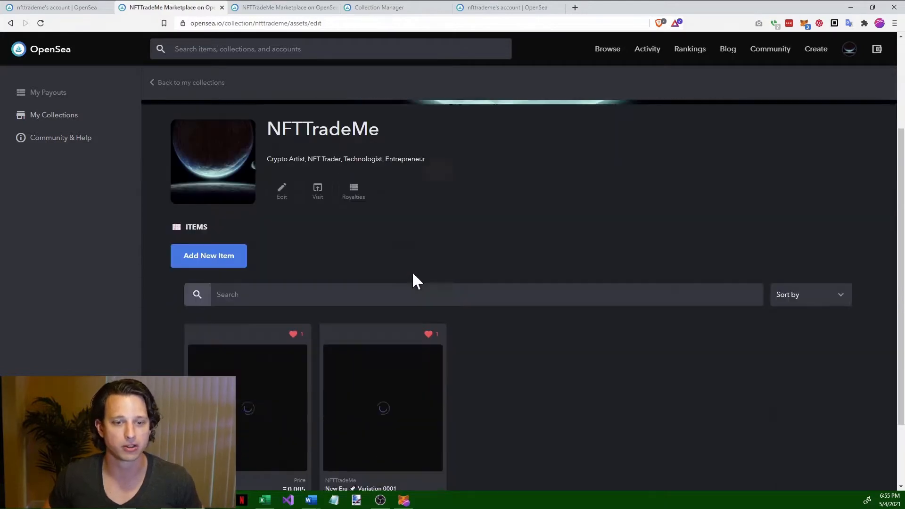
scroll(424, 276, up, 4)
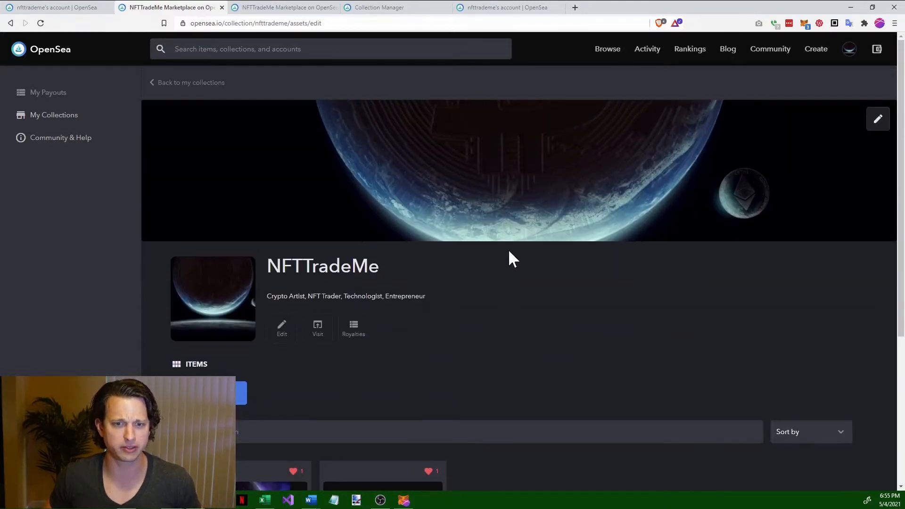
scroll(509, 252, down, 4)
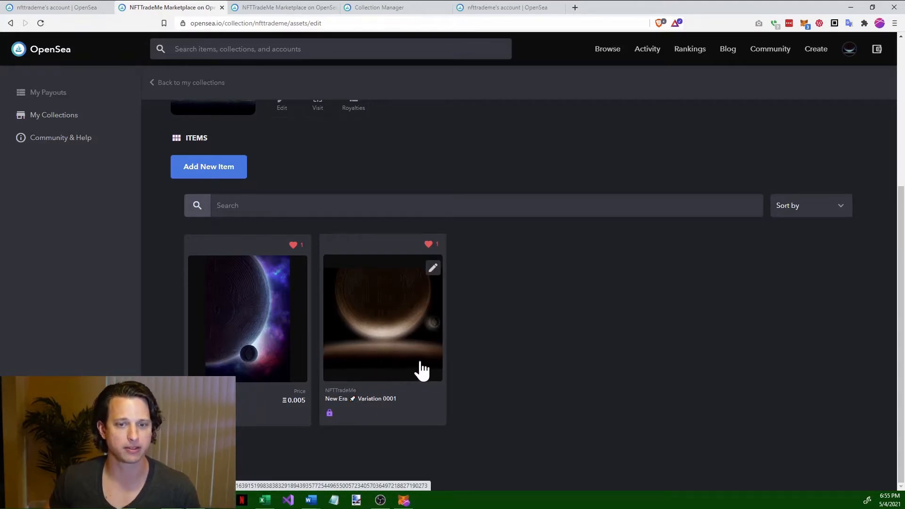
scroll(396, 360, up, 5)
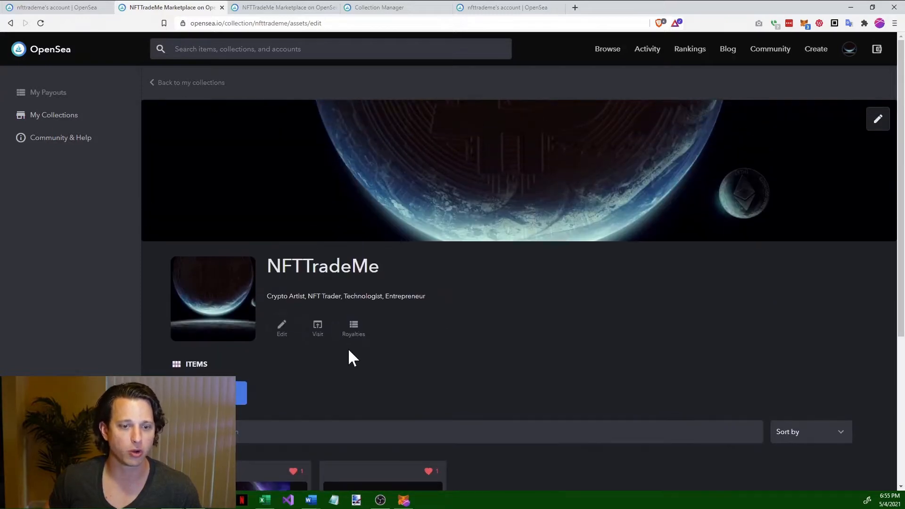
scroll(348, 351, down, 3)
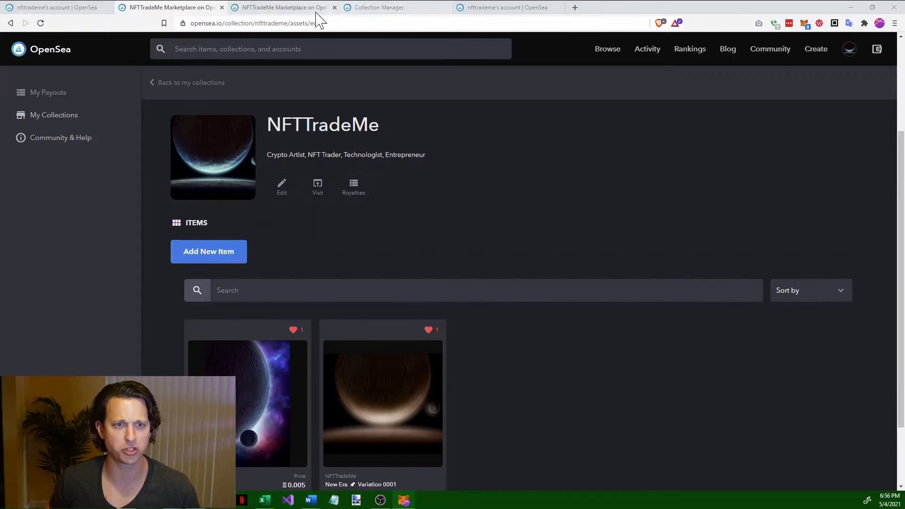
Step: Check the items already in the NFTTradeMe collection and bring up its Create new item form
click(299, 9)
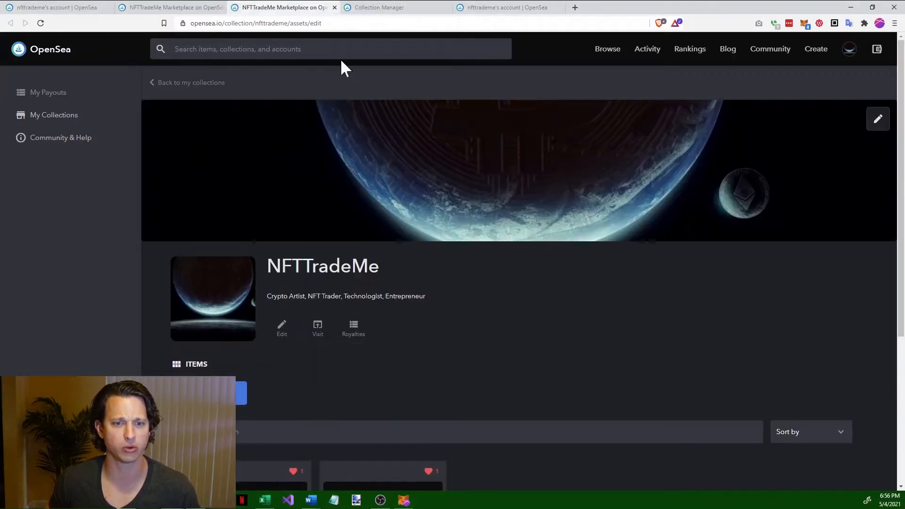
click(394, 11)
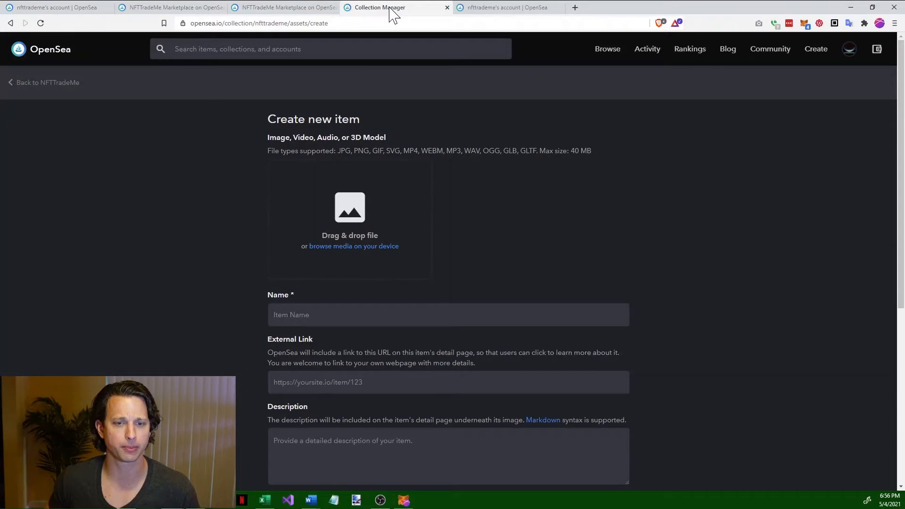
click(276, 8)
scroll(307, 282, down, 5)
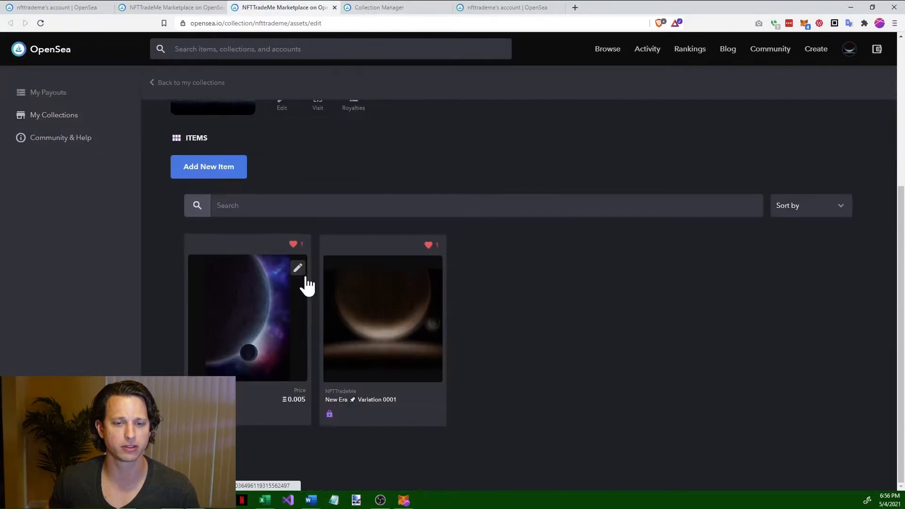
click(389, 8)
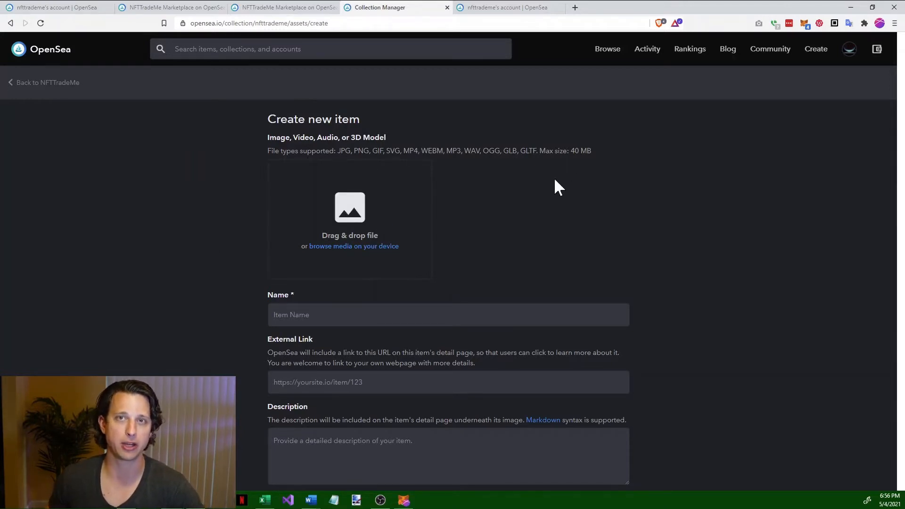
Step: Examine the new item form, from the supported file types and maximum size to the name, description, traits, unlockable content and supply fields
scroll(540, 222, down, 1)
scroll(542, 224, up, 1)
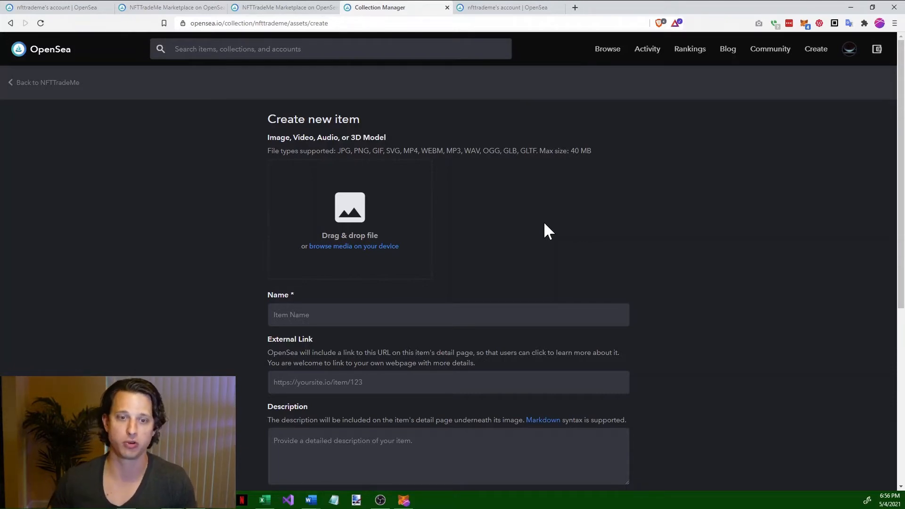
scroll(462, 168, down, 1)
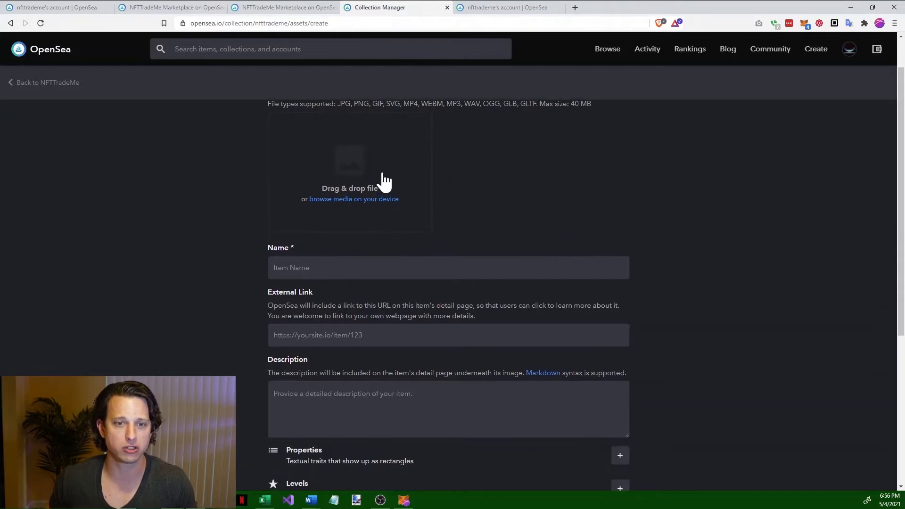
scroll(490, 214, up, 1)
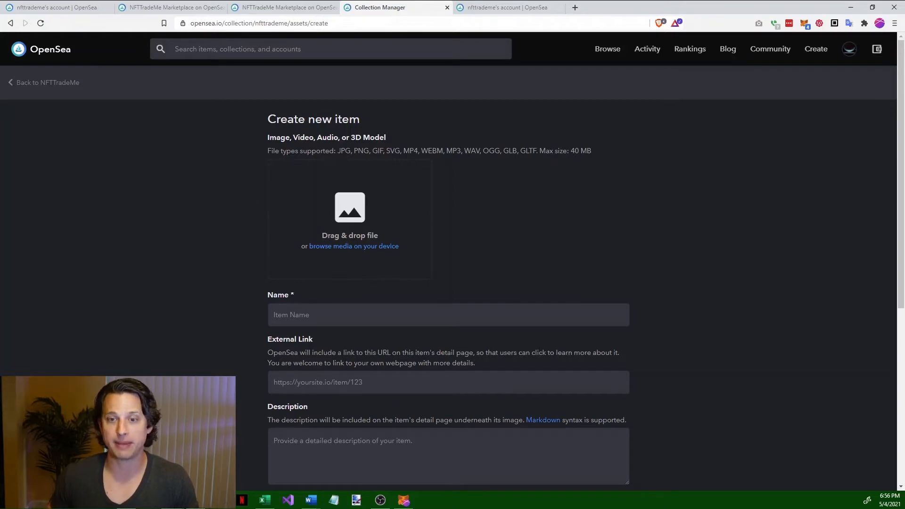
drag(539, 151, 597, 150)
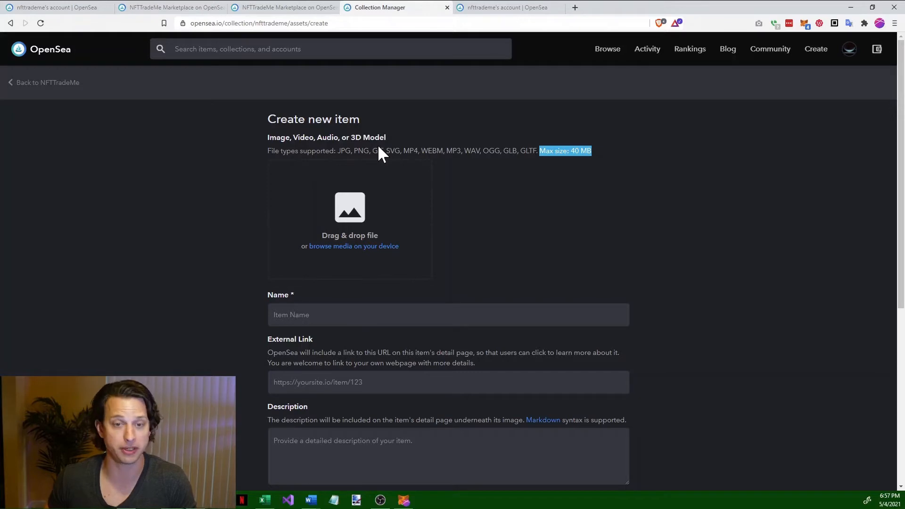
scroll(394, 204, down, 3)
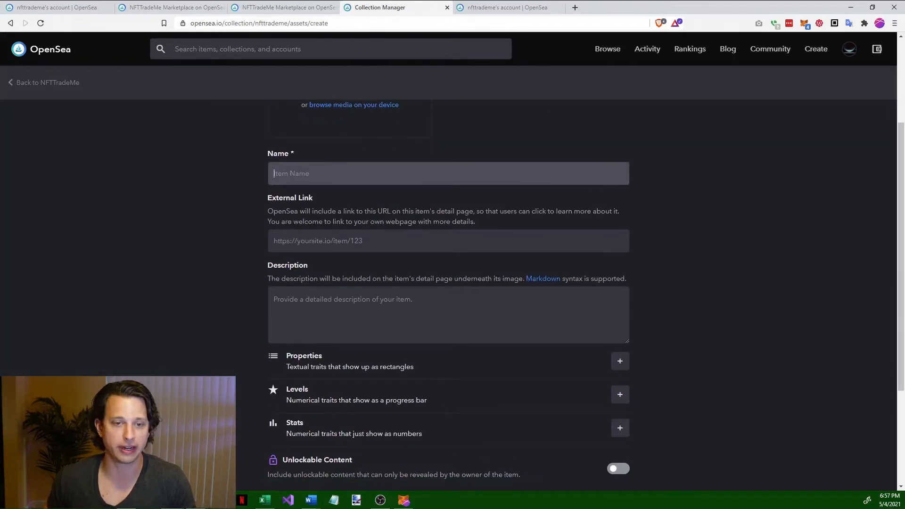
click(283, 173)
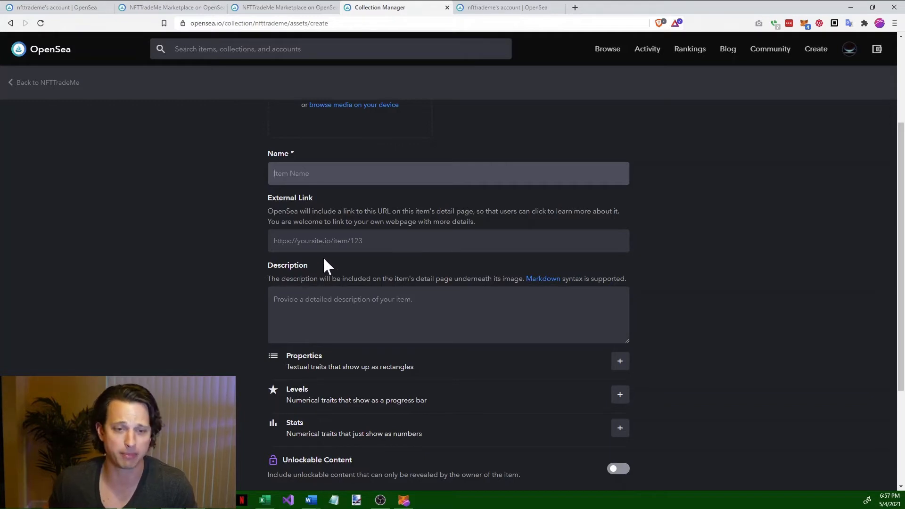
scroll(262, 203, down, 2)
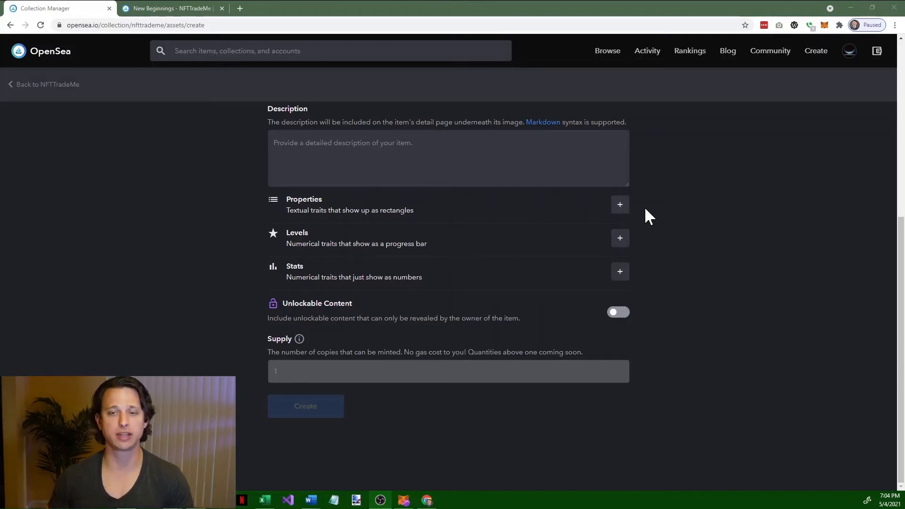
Step: Add a property to the new item with the type File Formats and the name JPG | PNG
click(620, 205)
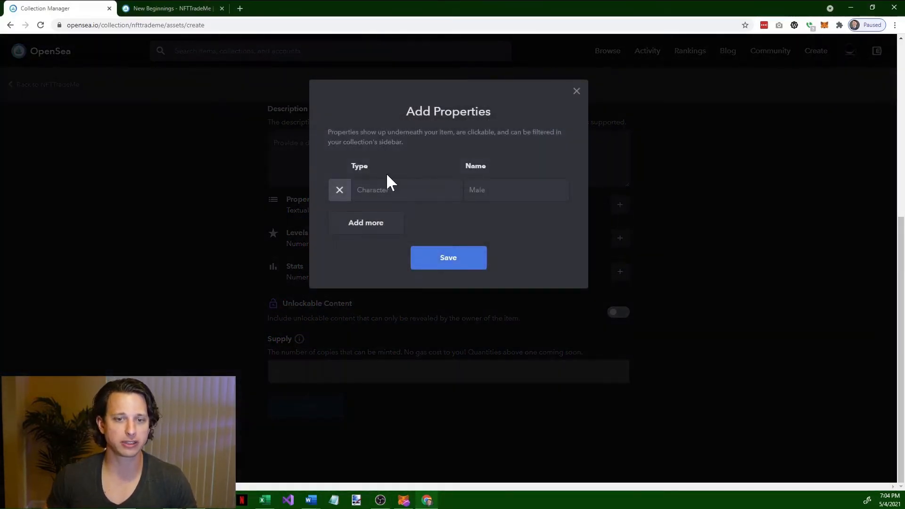
click(387, 188)
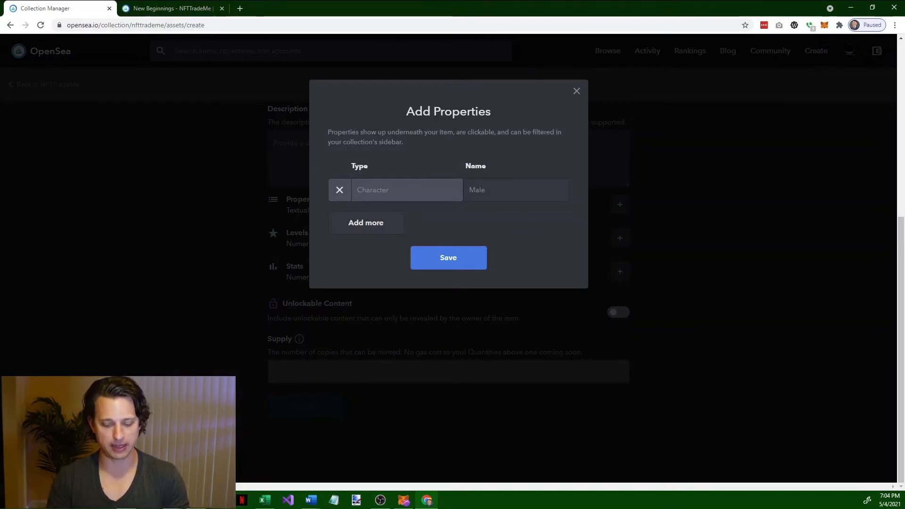
text(File Formats)
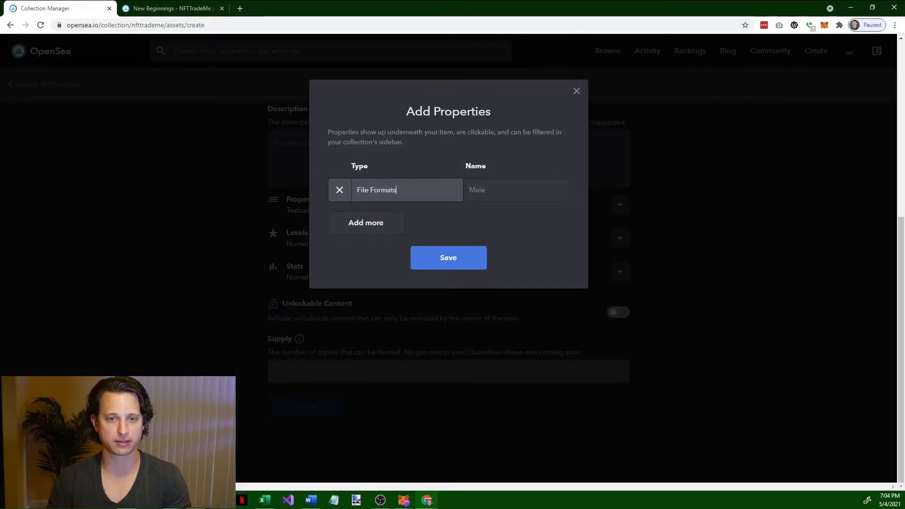
key(Tab)
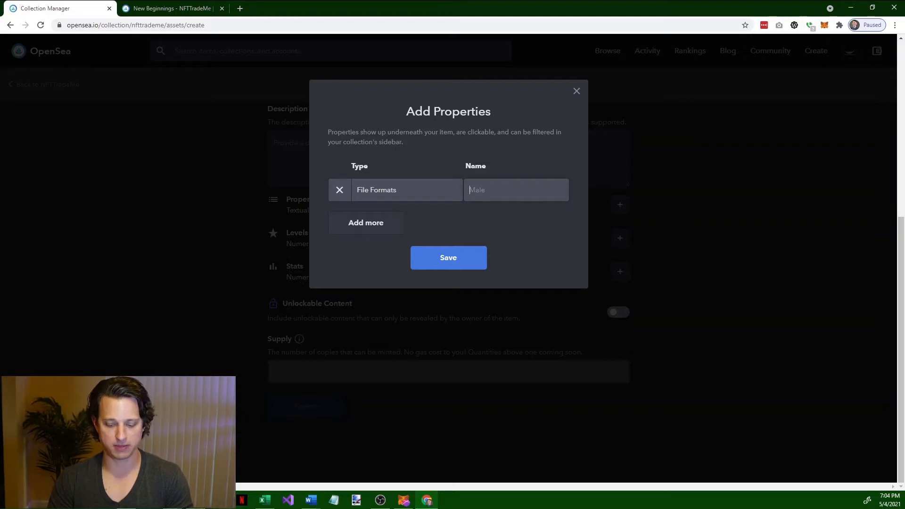
text(JPG)
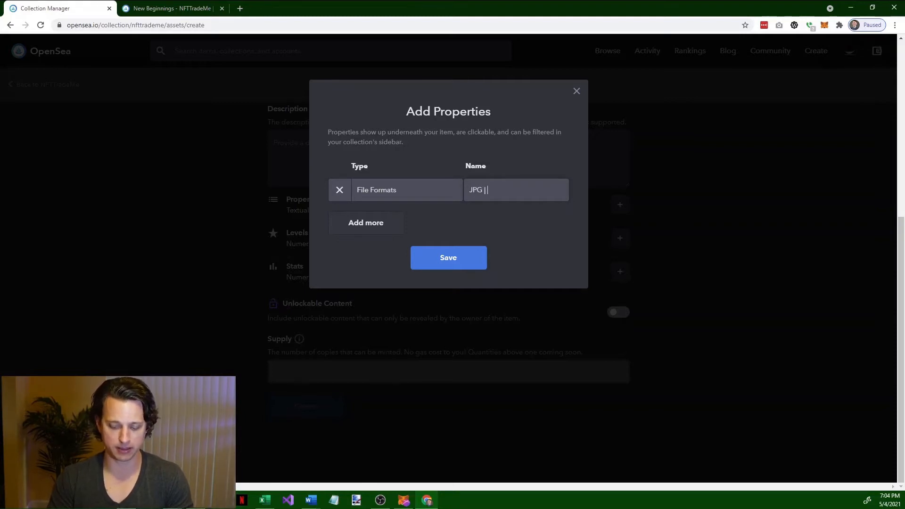
text( | PNG)
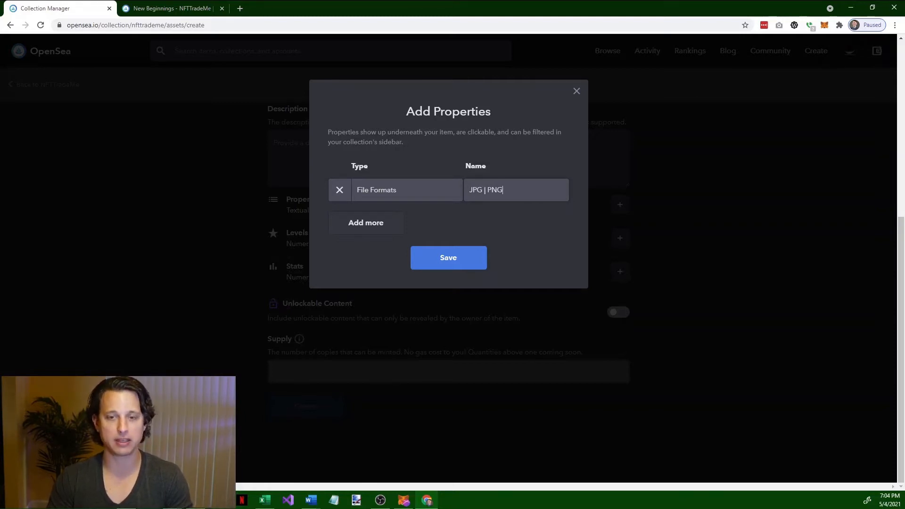
Step: Add a second property row of type Dimensions and move on to its name
click(361, 227)
click(377, 223)
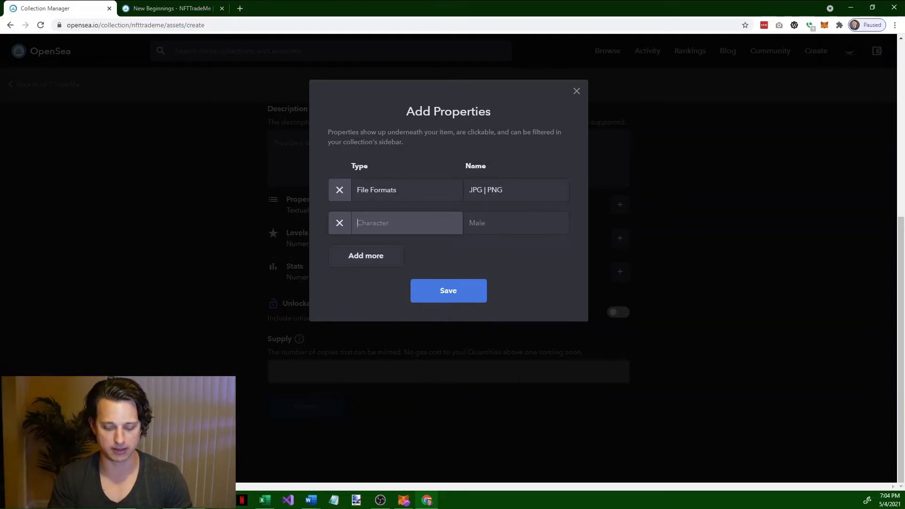
text(Dimen)
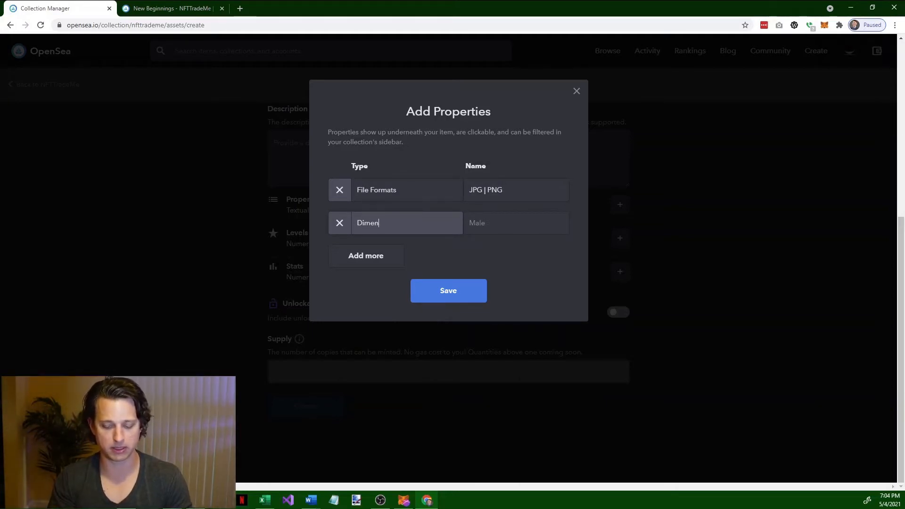
text(sions)
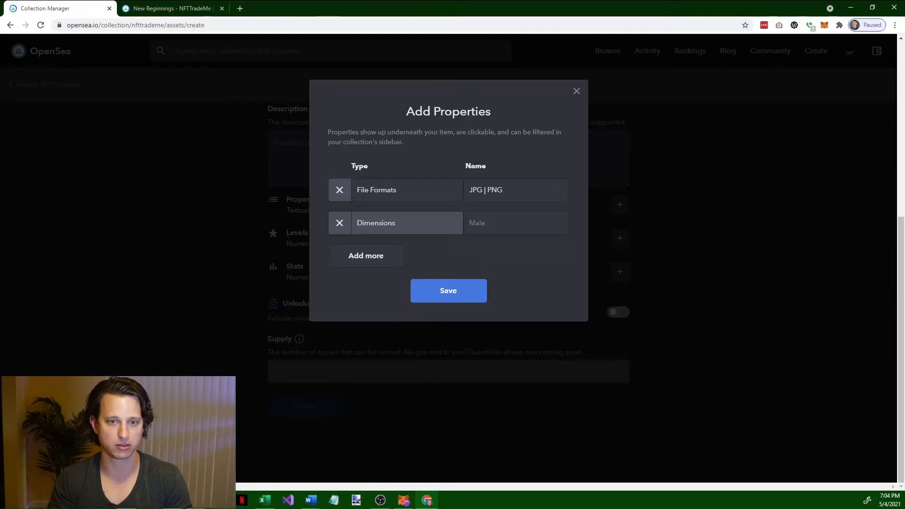
key(Tab)
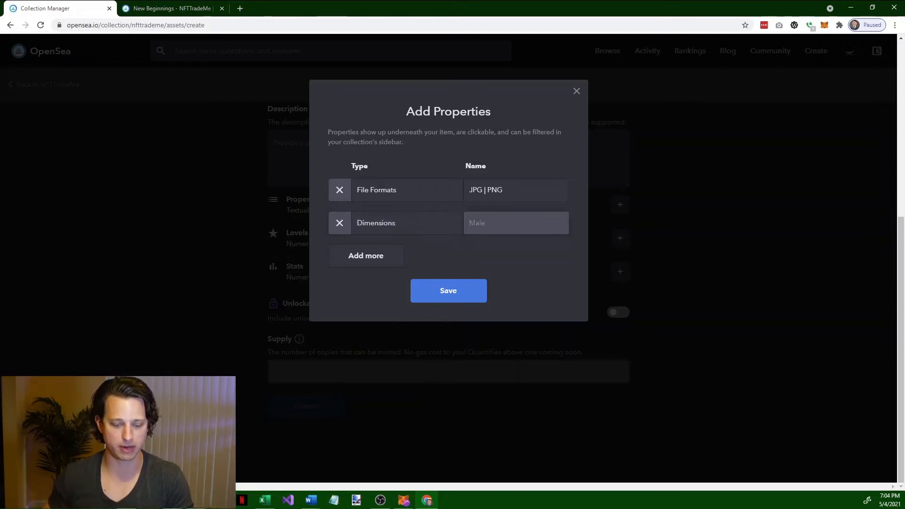
text(1200)
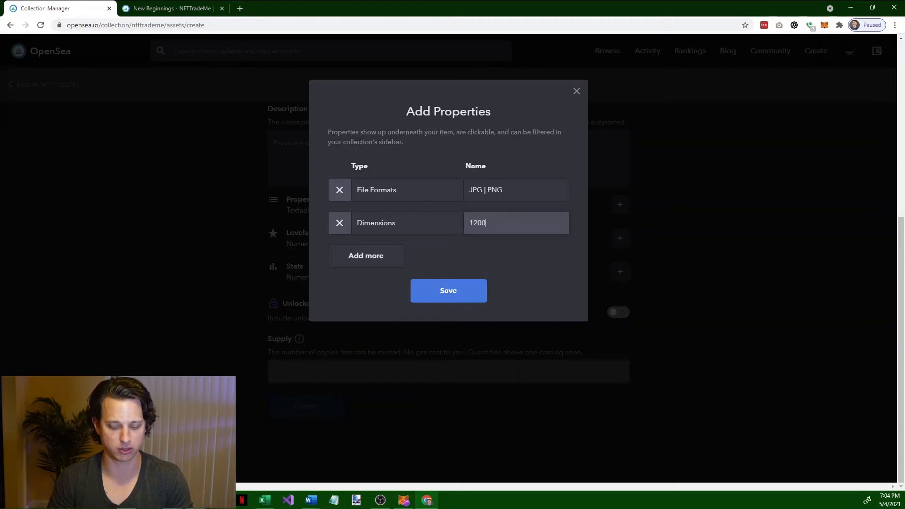
key(BackSpace)
key(BackSpace)
key(BackSpace)
key(BackSpace)
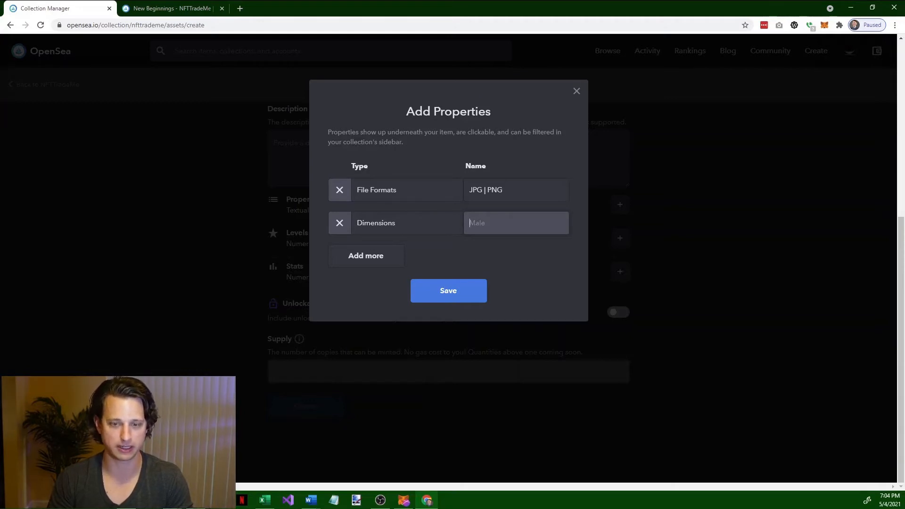
Step: Set the name of the Dimensions property to 6000 x 1800
text(6000 )
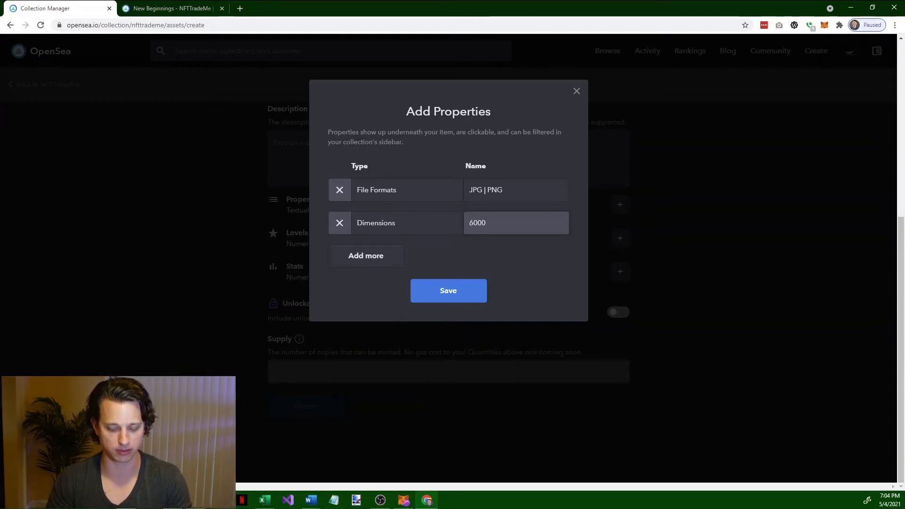
text(x)
key(BackSpace)
text(x)
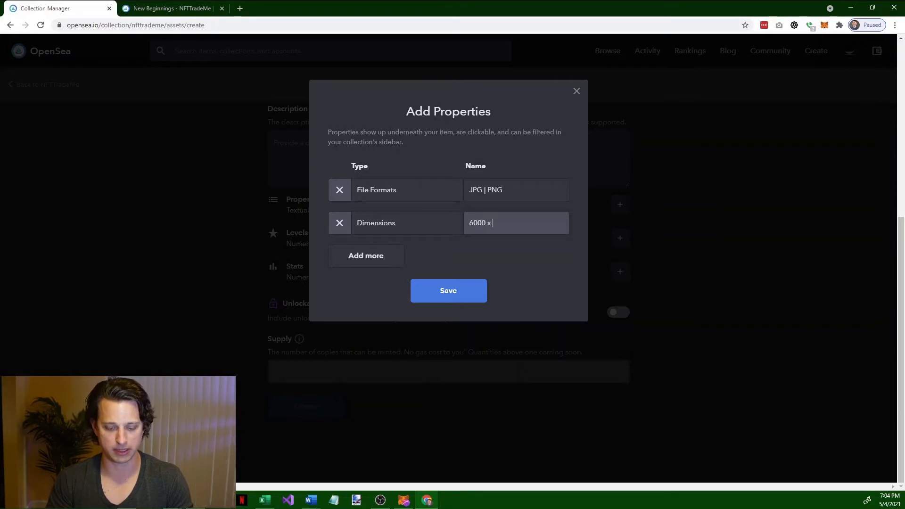
text( 1800)
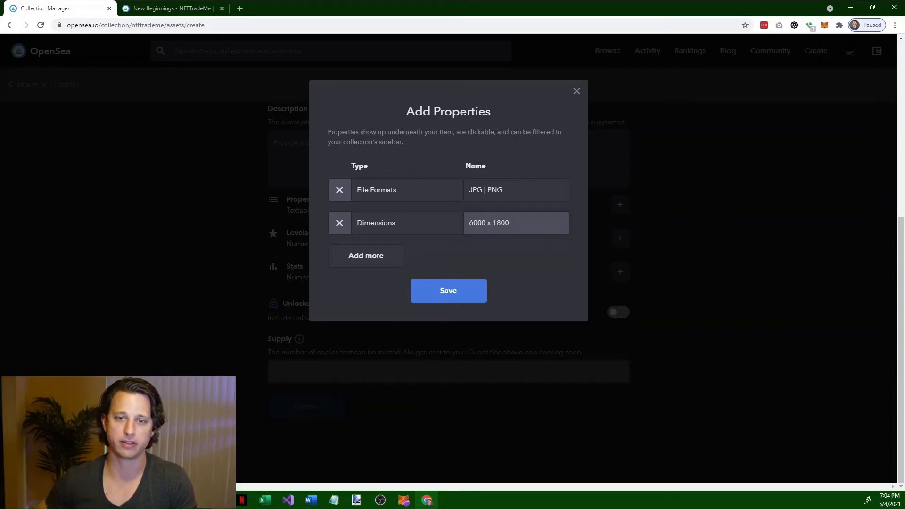
Step: Add a third property of type Date Created with the name 2021-05-04, and dismiss the properties dialog without saving
click(371, 260)
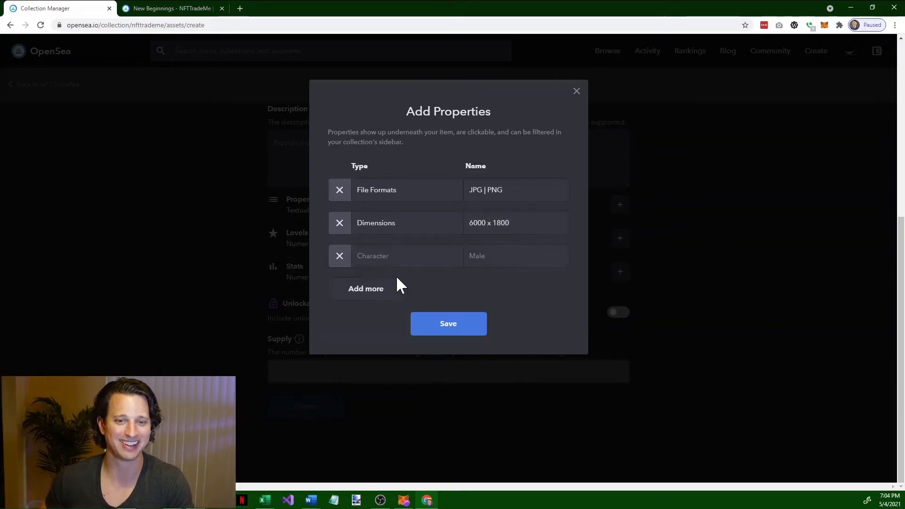
text(Date C)
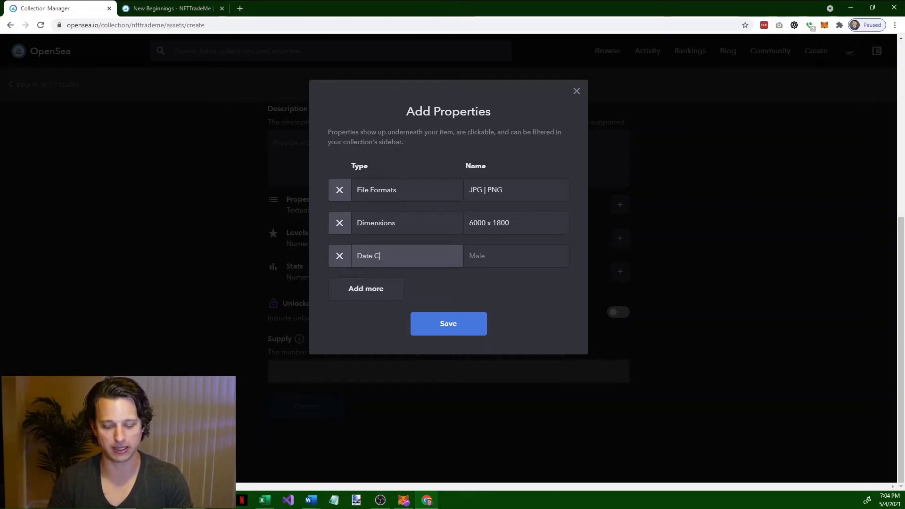
text(reated)
key(Tab)
text(2022)
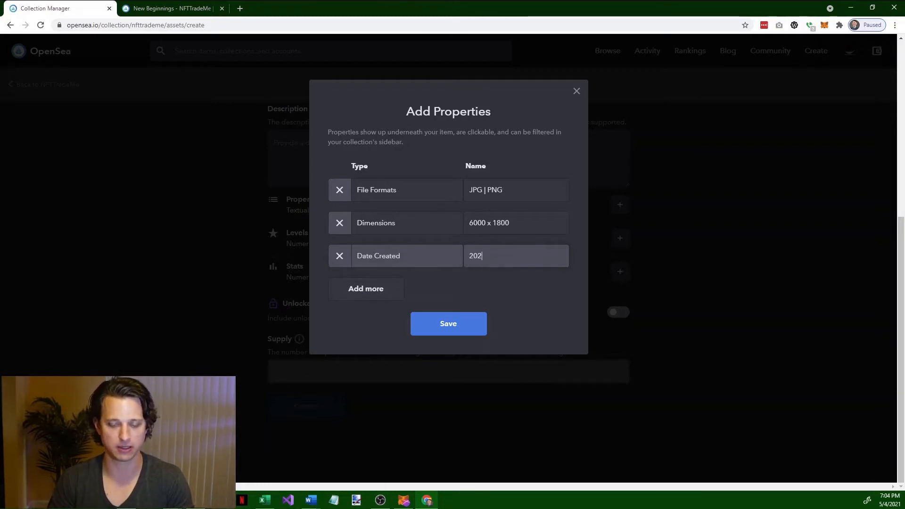
key(BackSpace)
text(1-0)
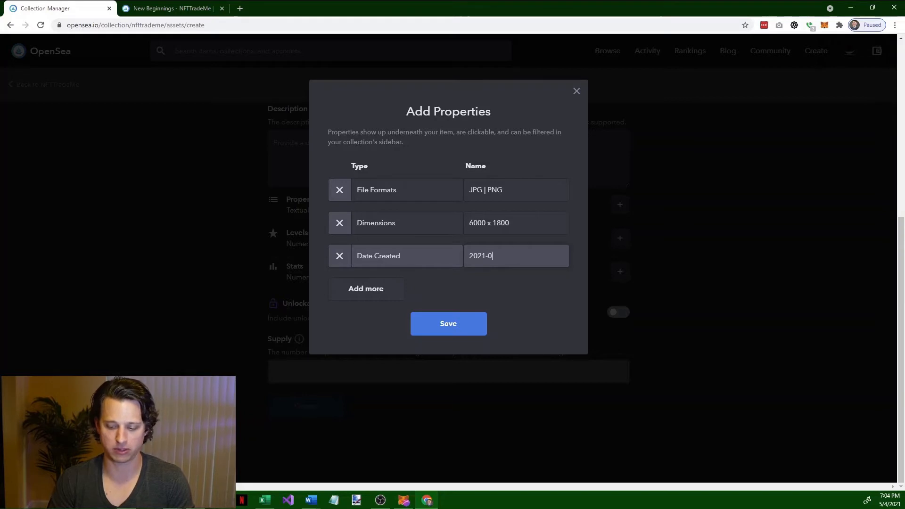
text(5-04)
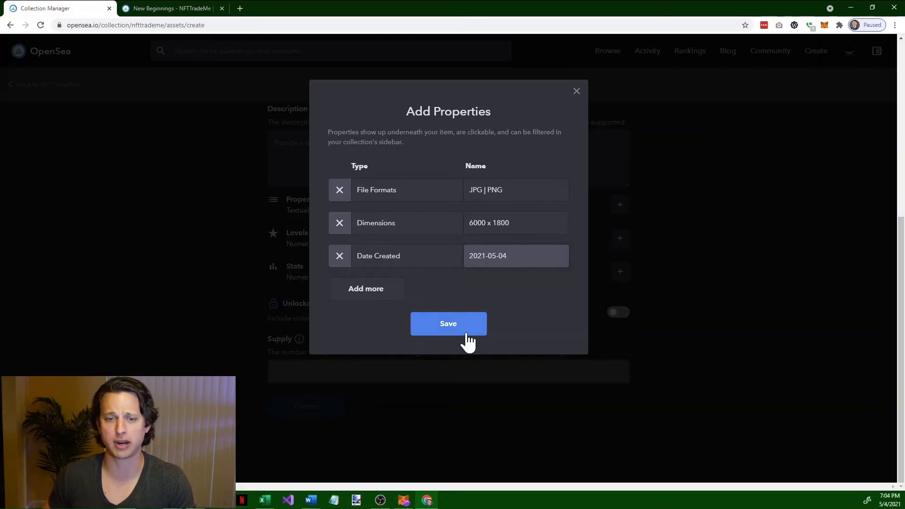
click(577, 91)
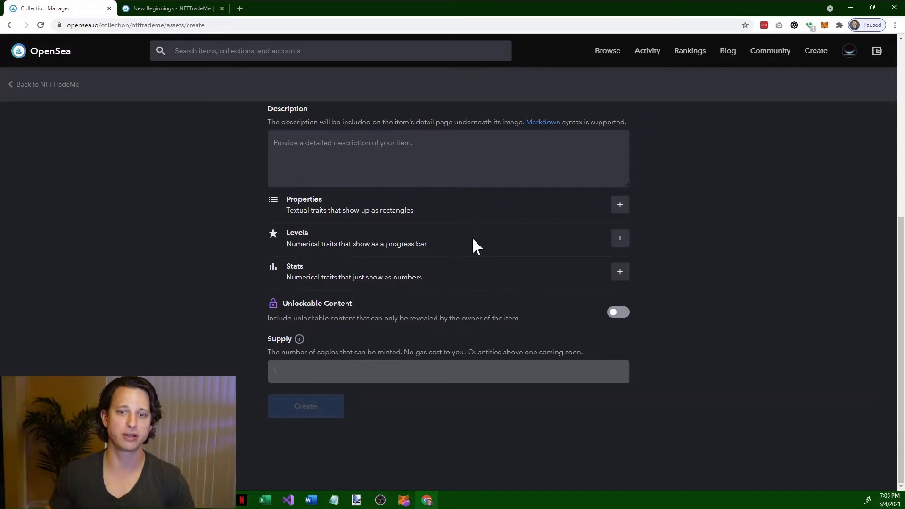
Step: Examine the name and value fields for adding levels, and dismiss the dialog without saving
click(620, 240)
click(359, 194)
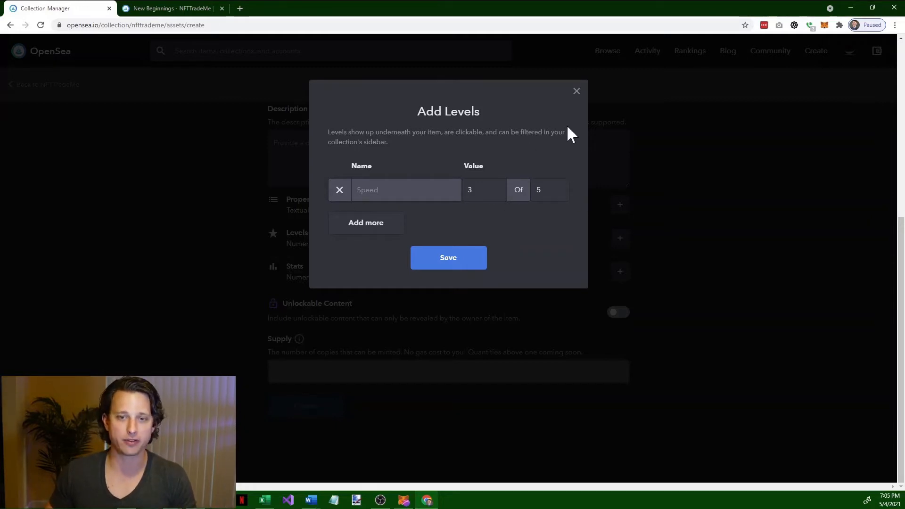
click(576, 91)
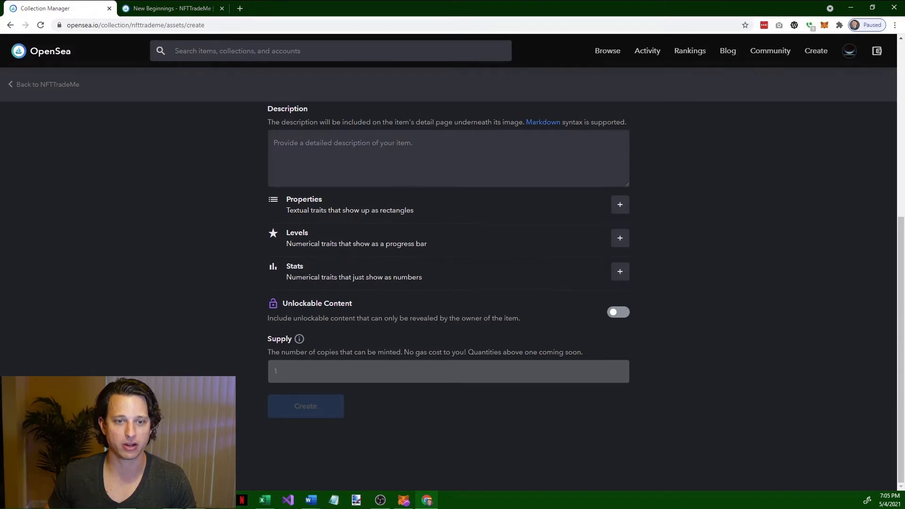
Step: Try raising a new stat's maximum value to 10, and dismiss the stats dialog without saving
click(619, 271)
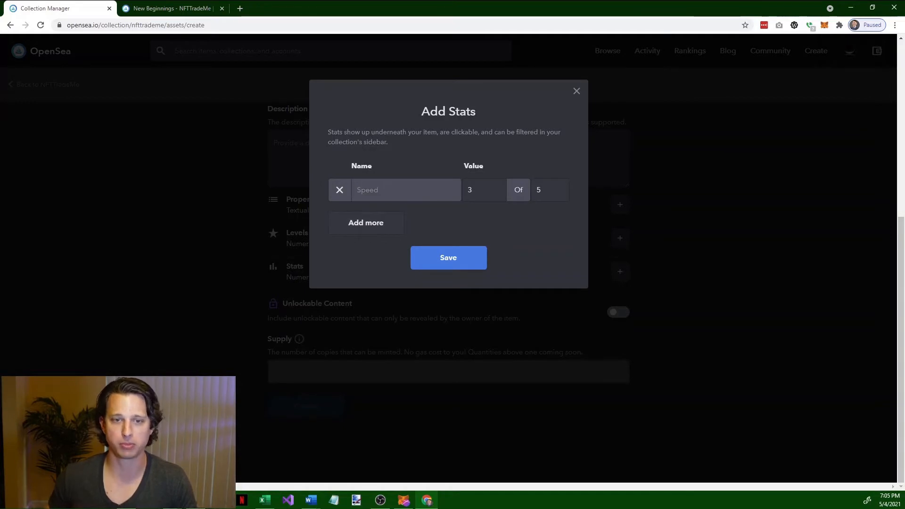
click(377, 190)
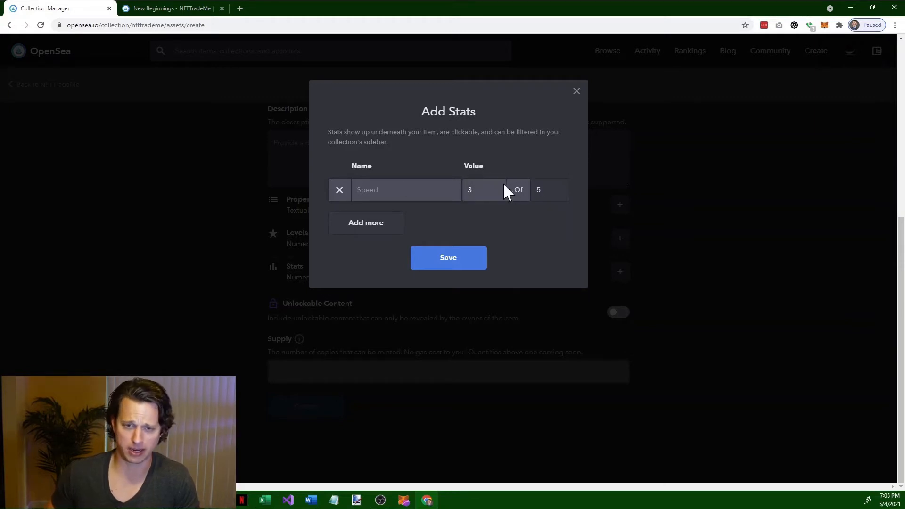
click(560, 187)
click(559, 187)
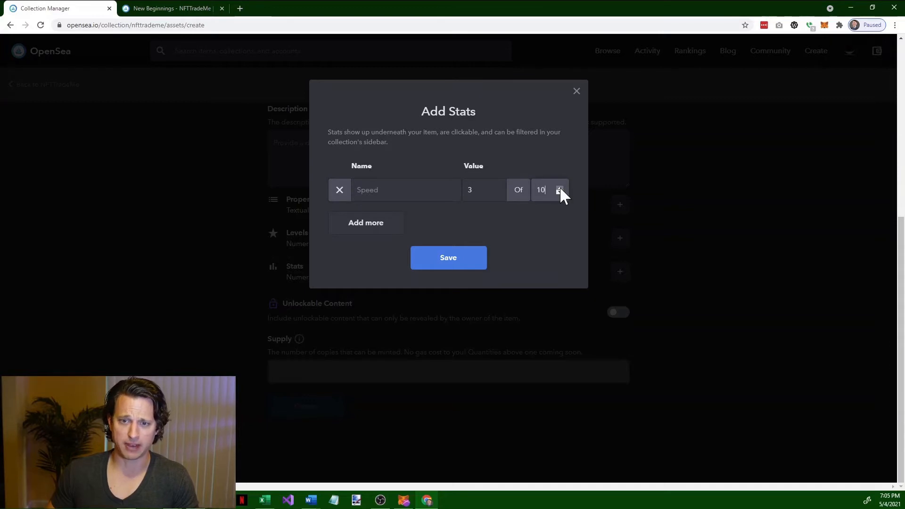
click(576, 91)
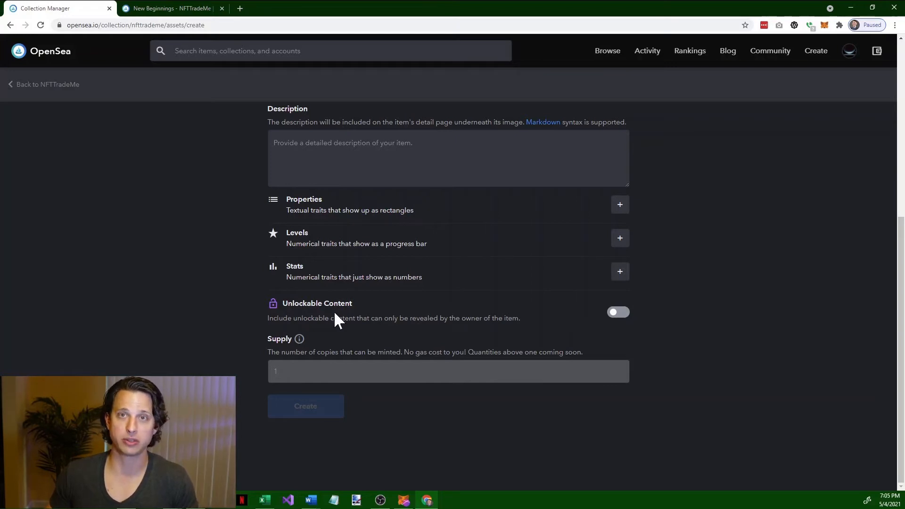
Step: Enable unlockable content for the new item and review the form around its content field
click(615, 313)
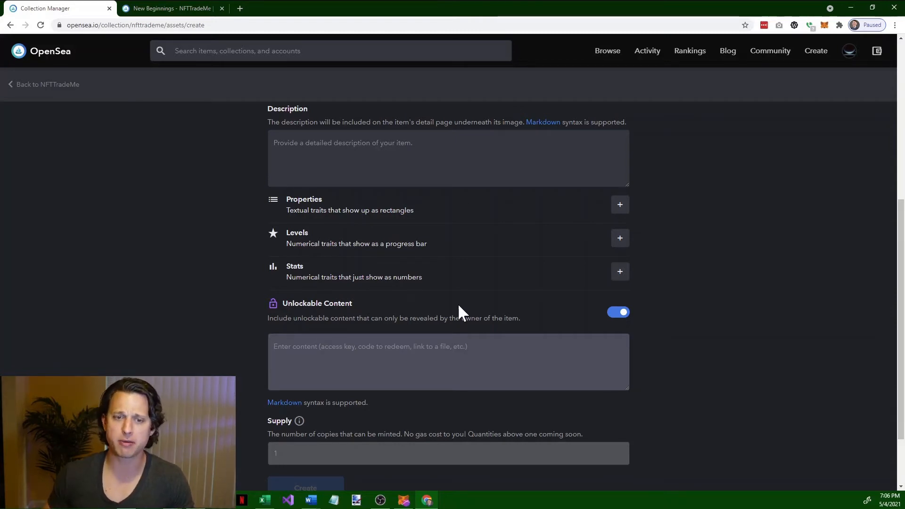
scroll(457, 303, up, 5)
scroll(425, 161, down, 4)
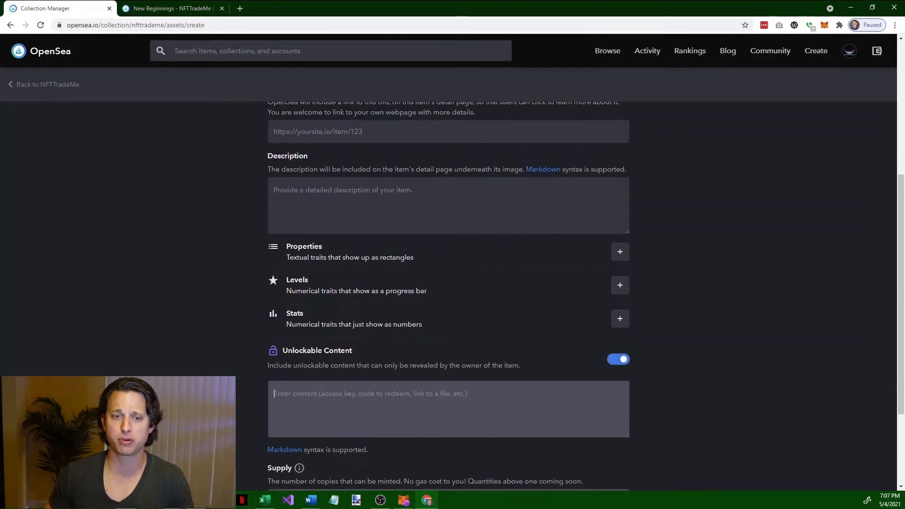
scroll(425, 162, down, 3)
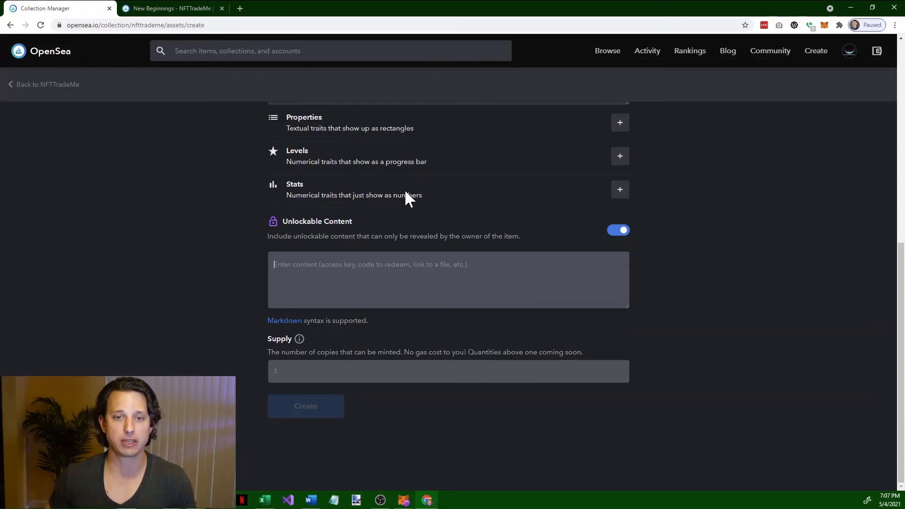
scroll(405, 193, up, 5)
scroll(405, 196, down, 5)
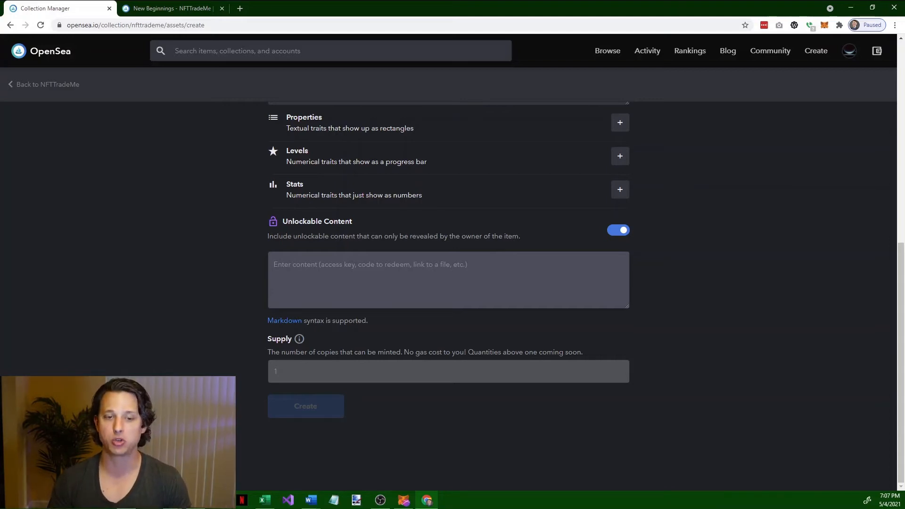
Step: Check whether the Supply field is editable and highlight its note about quantities above one
click(322, 372)
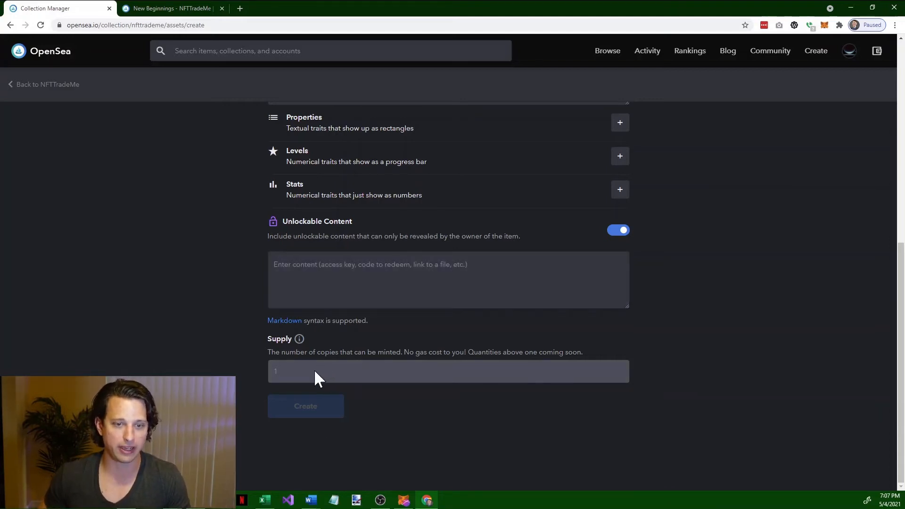
double_click(314, 371)
key(BackSpace)
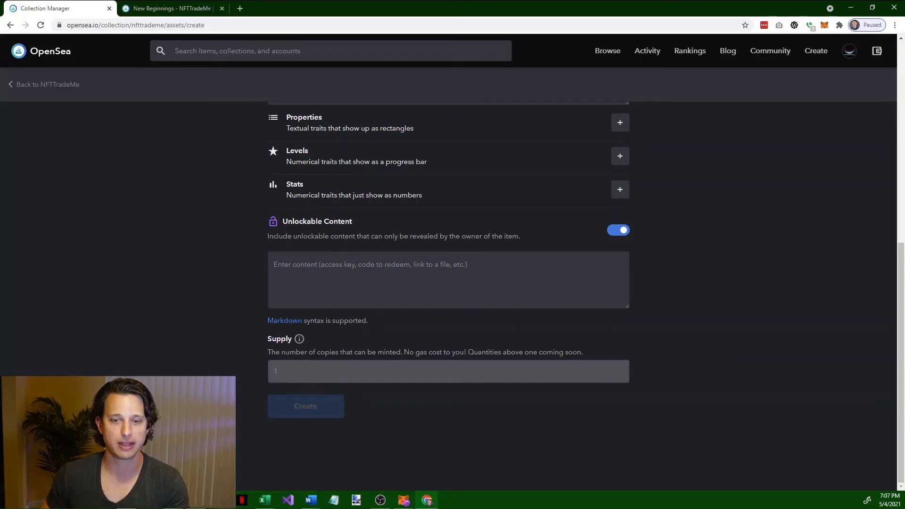
drag(468, 352, 597, 352)
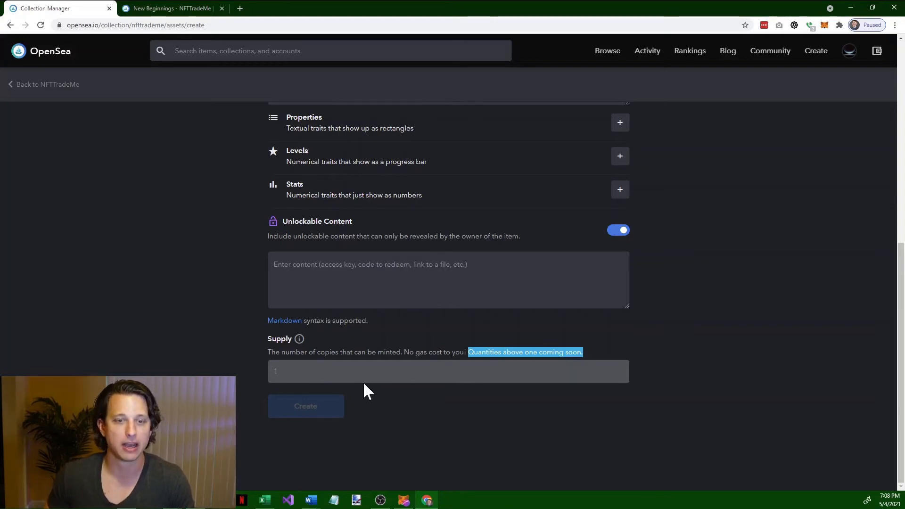
scroll(414, 347, up, 10)
scroll(388, 436, down, 10)
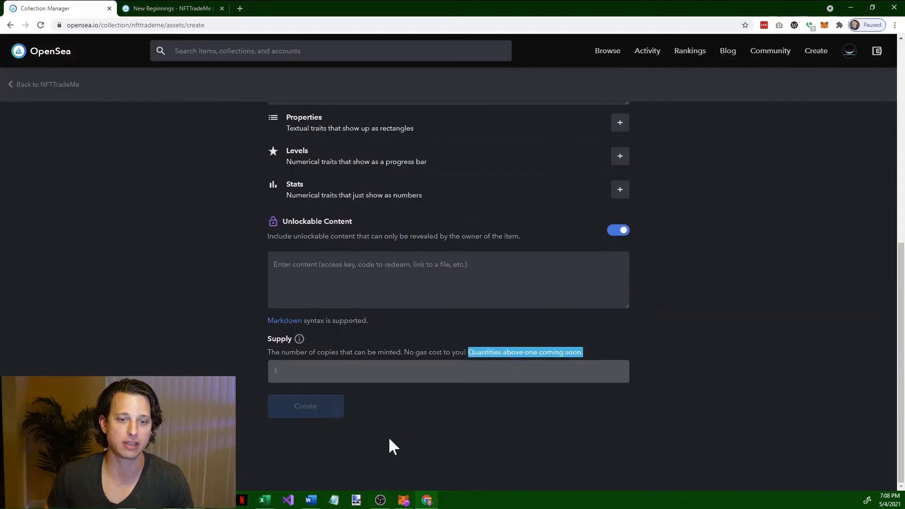
Step: Examine the New Beginnings item page, including its unlockable content, price, price history, offers and description
click(171, 9)
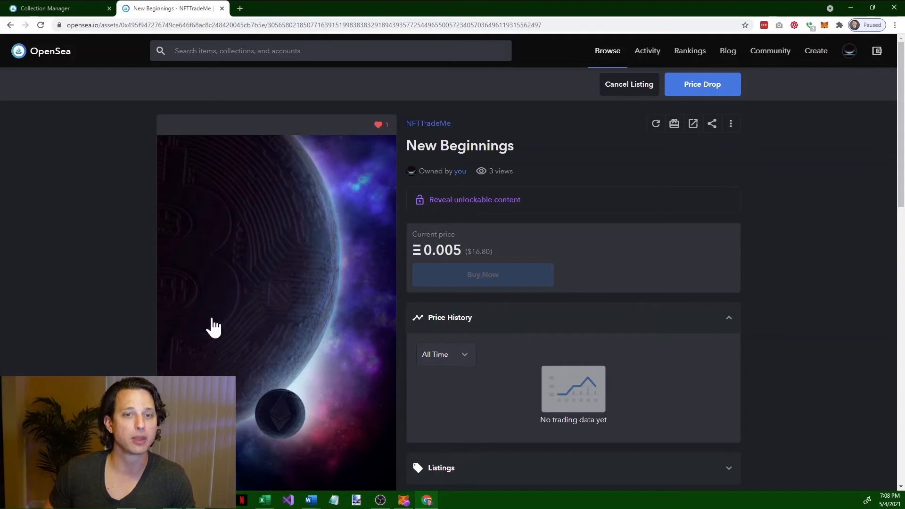
scroll(539, 206, down, 1)
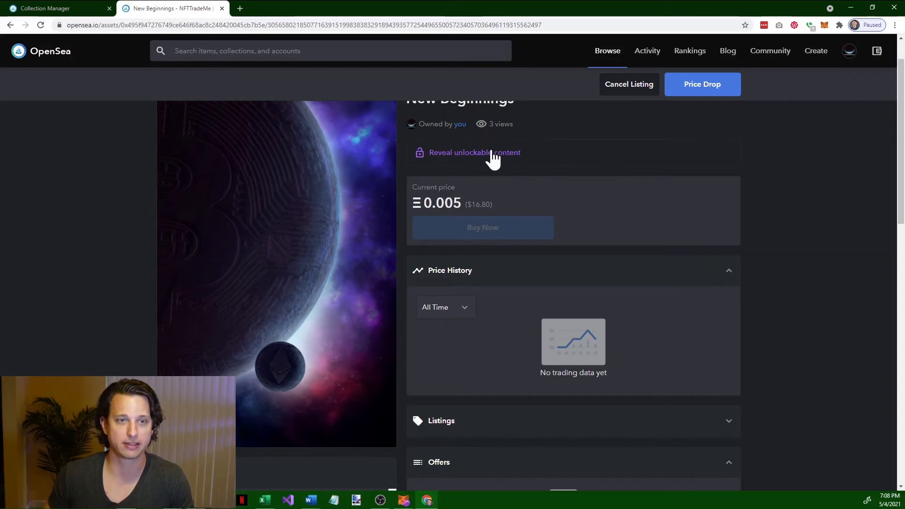
scroll(657, 202, down, 3)
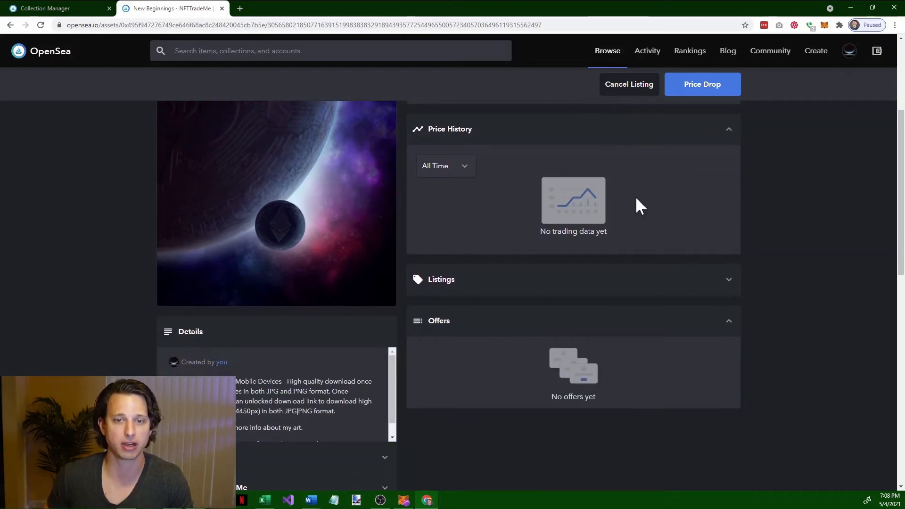
scroll(635, 196, up, 2)
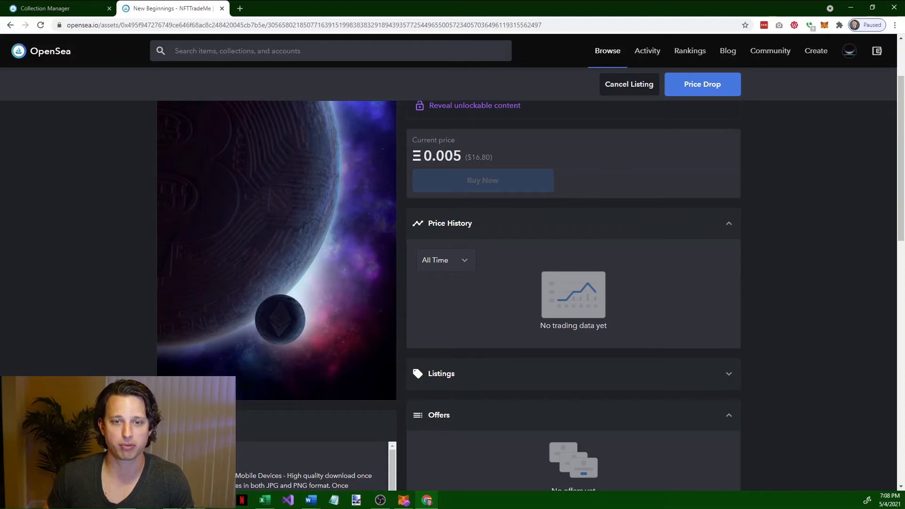
drag(424, 156, 463, 159)
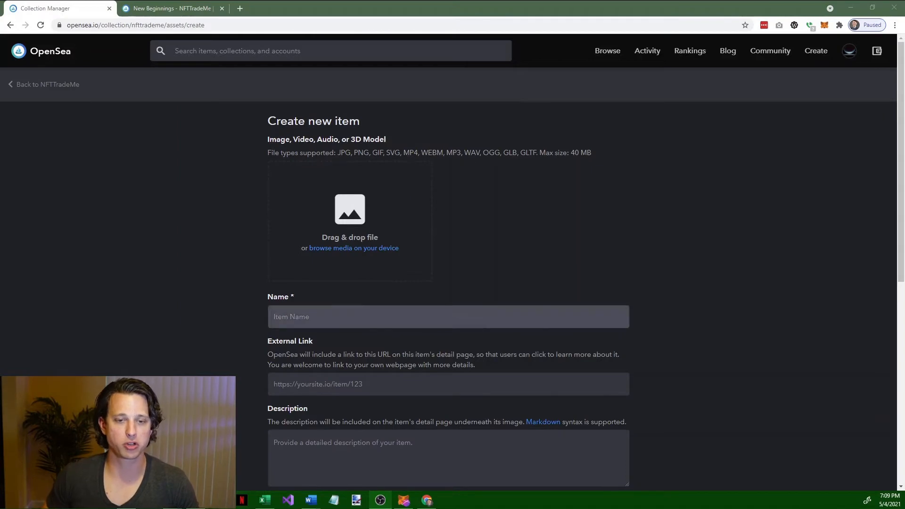
Step: Upload new-era-variation-0001-preview.jpg from the New Era - Variation 0001 folder as the new item's media
scroll(532, 182, down, 1)
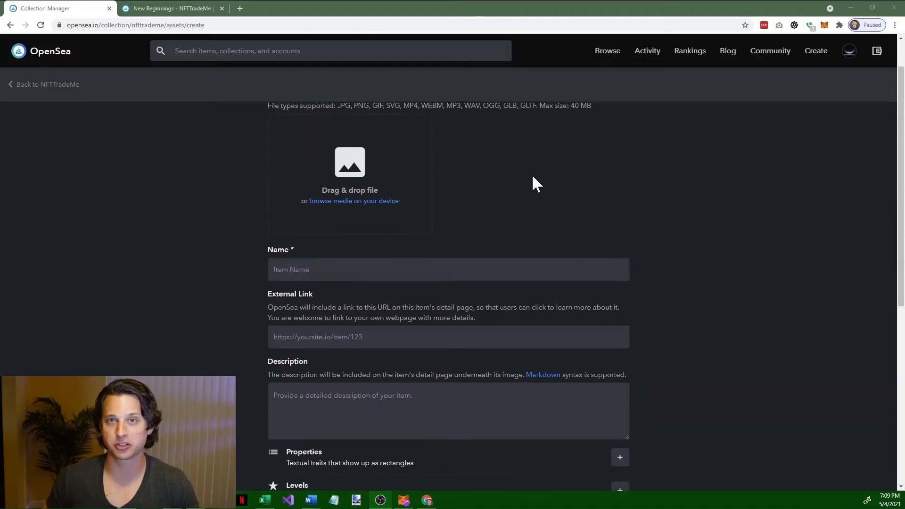
scroll(533, 177, up, 1)
click(356, 232)
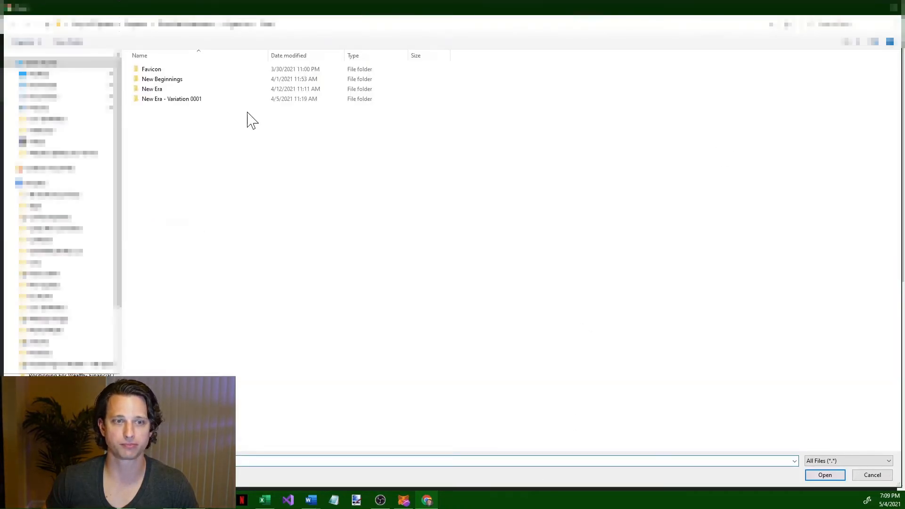
click(172, 103)
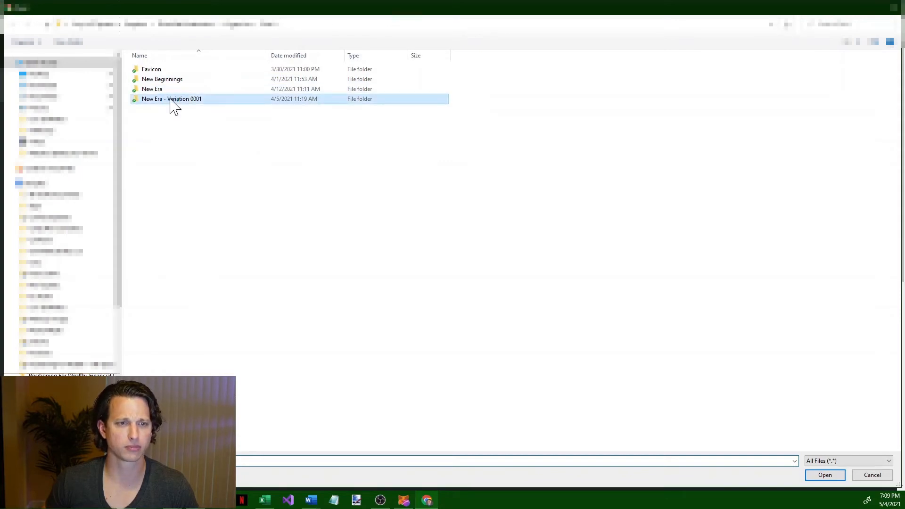
double_click(173, 105)
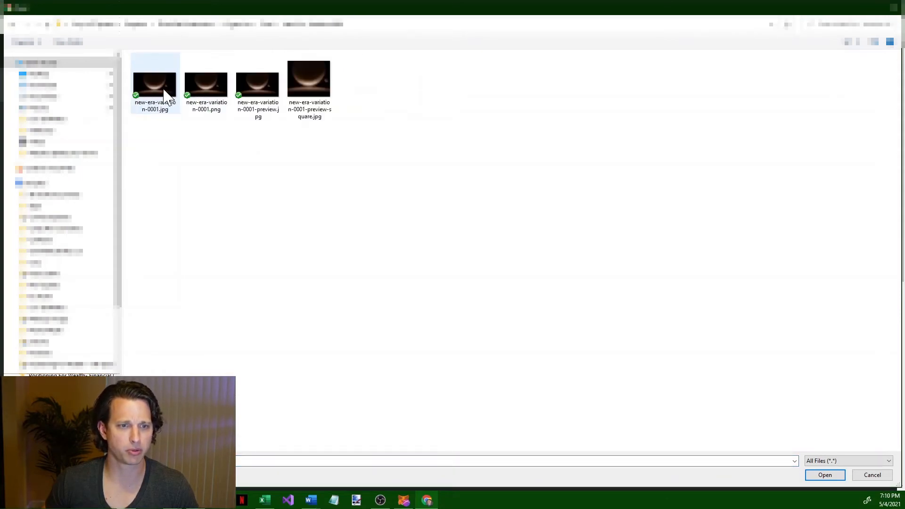
click(257, 87)
click(818, 475)
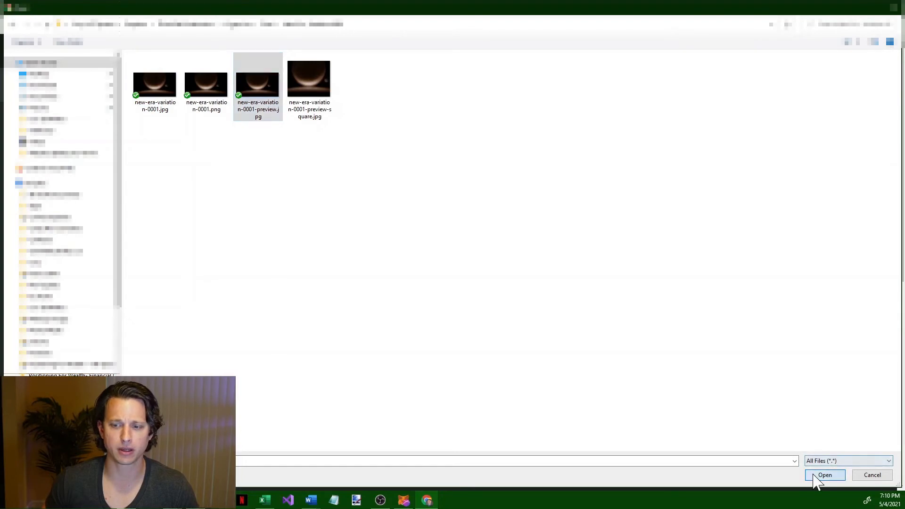
Step: Name the new item New NFT Test
click(439, 309)
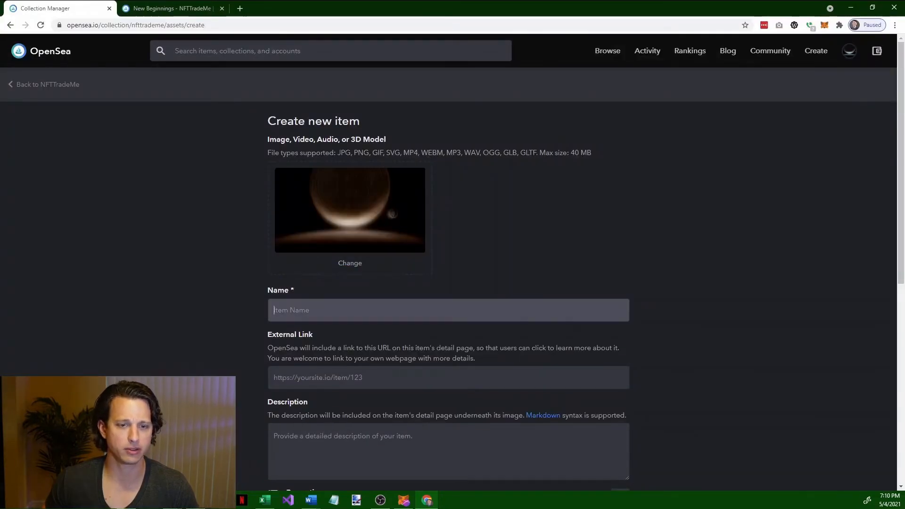
text(New)
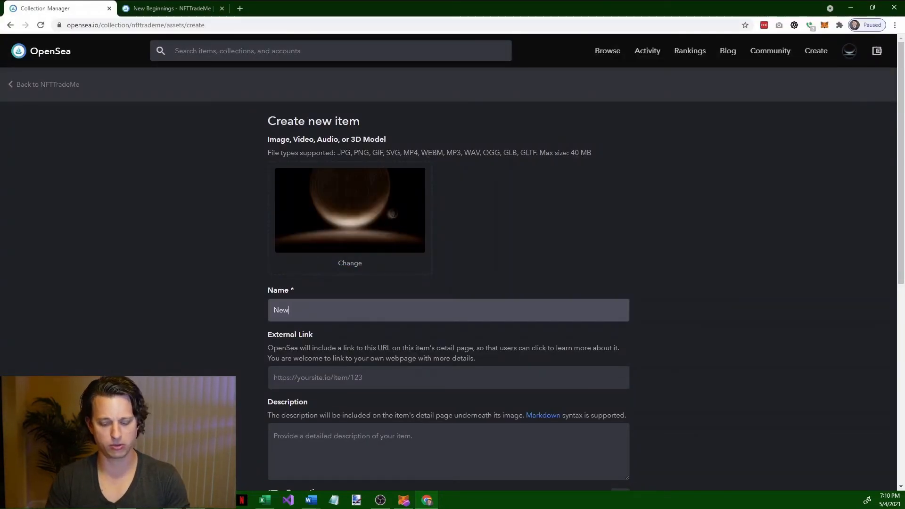
text( NFT)
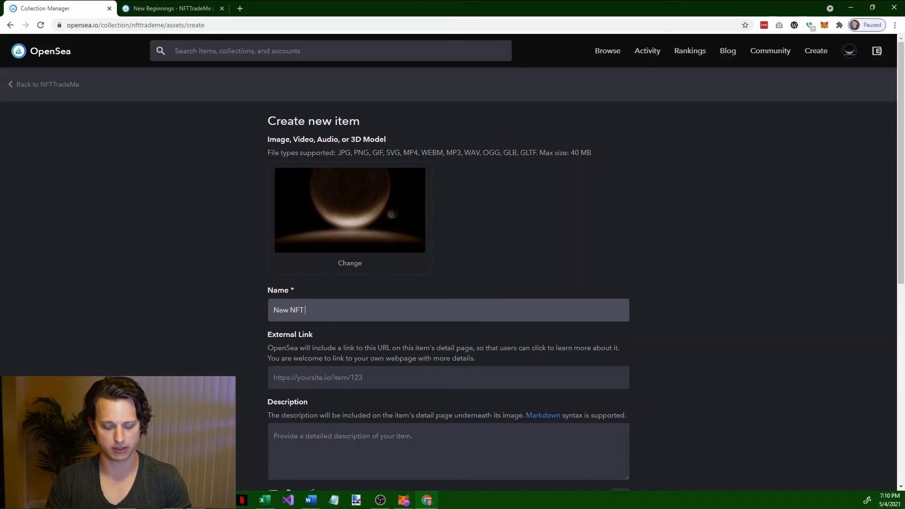
text( Test)
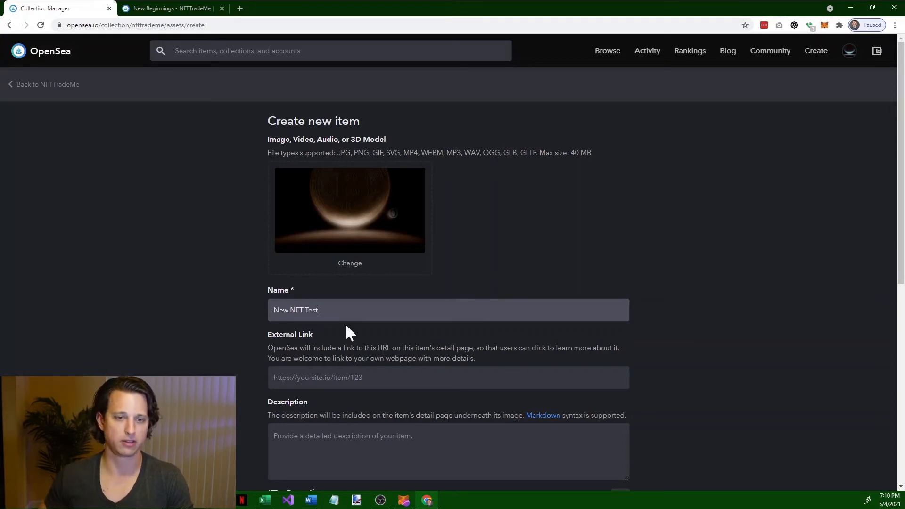
Step: Leave the external link empty and enter This is a test NFT as the item's description
click(333, 381)
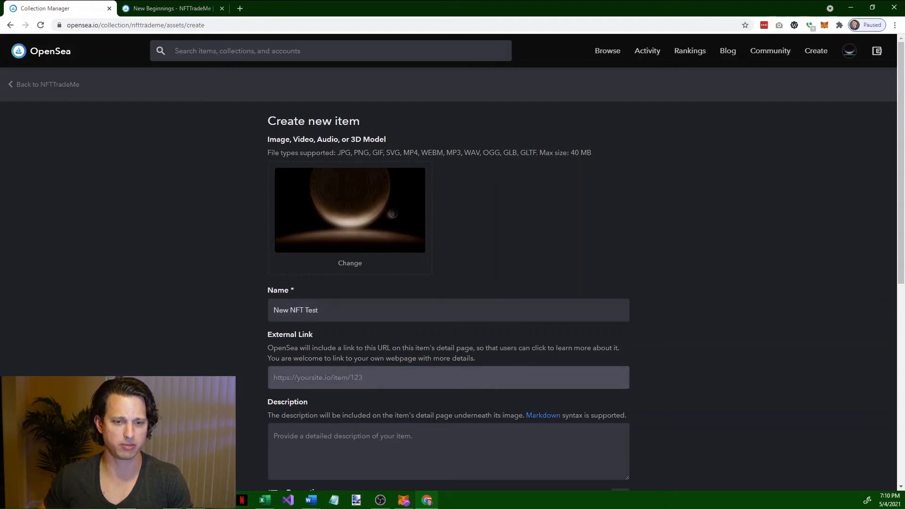
scroll(333, 380, down, 2)
click(346, 360)
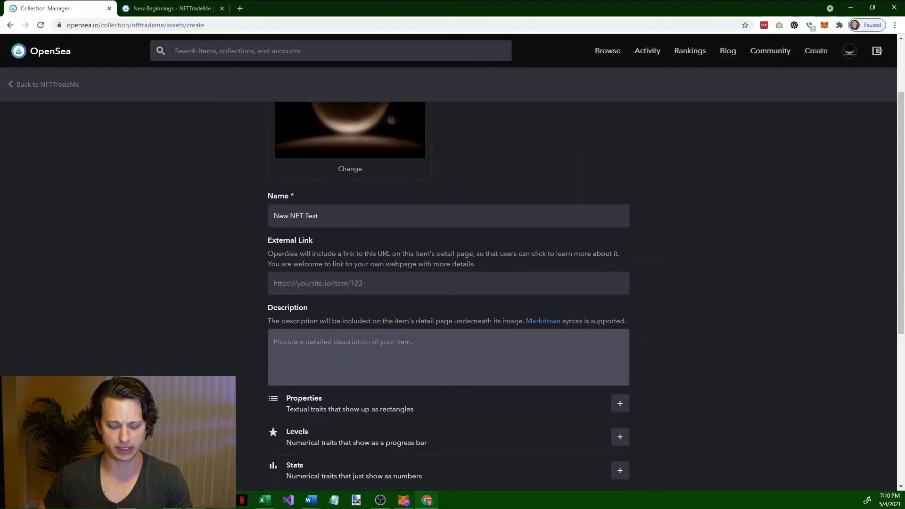
text(This is a t)
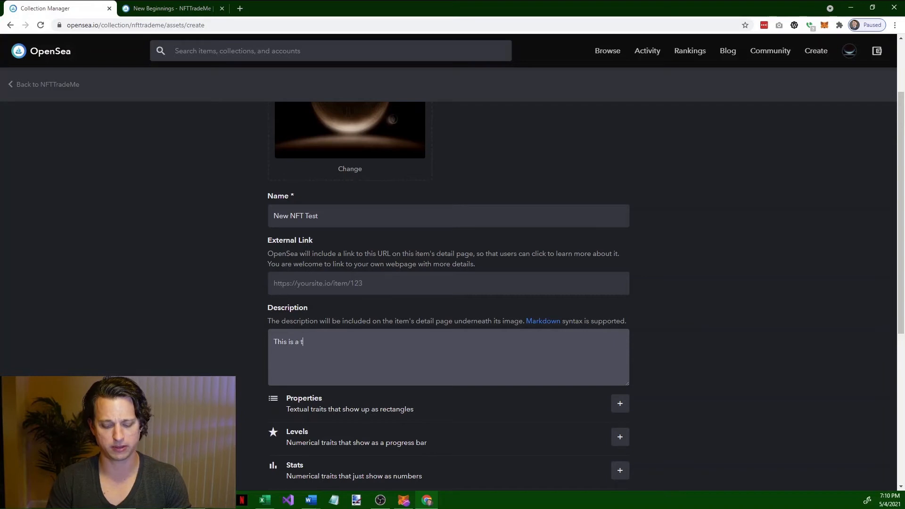
text(est NFT)
Step: Start a new property for the item and enter Date Created as its type
scroll(343, 360, down, 6)
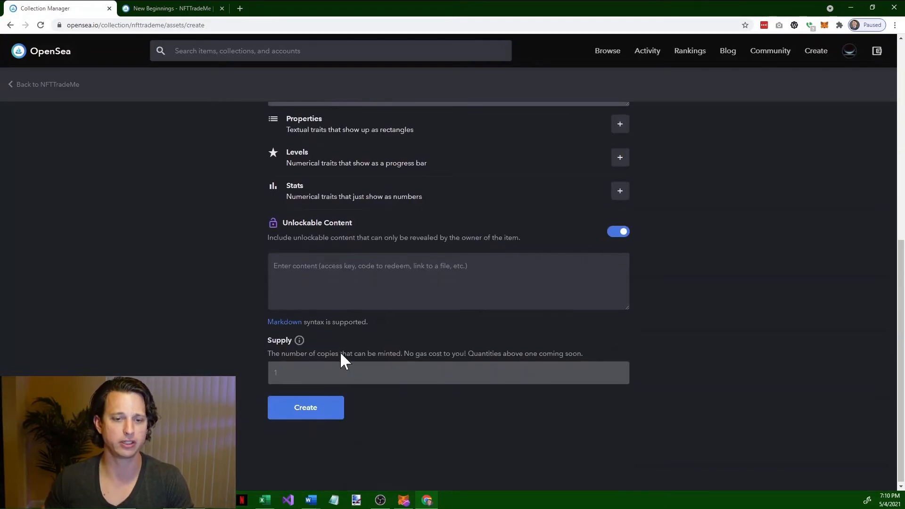
scroll(359, 182, up, 5)
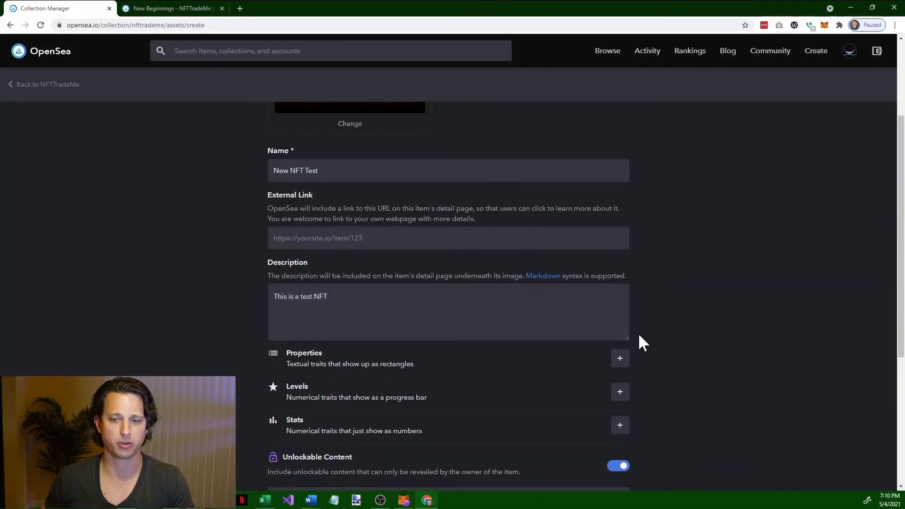
click(619, 358)
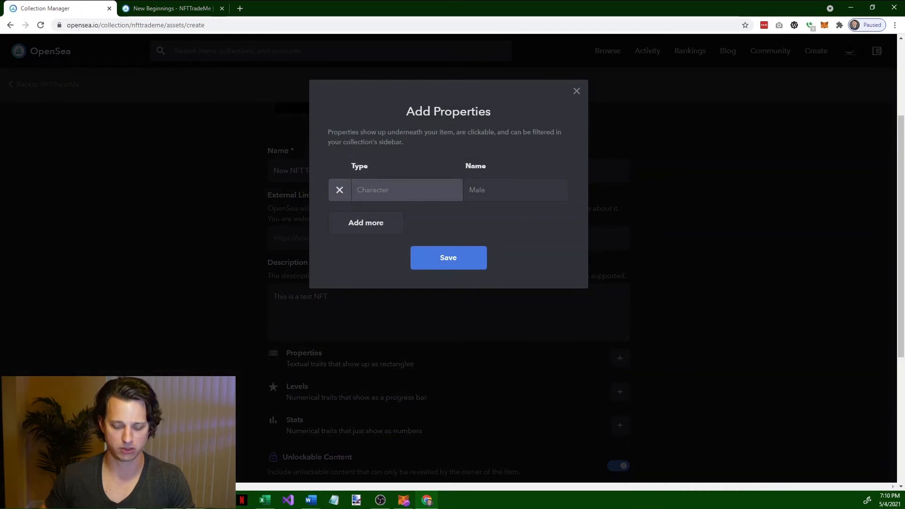
text(Prope)
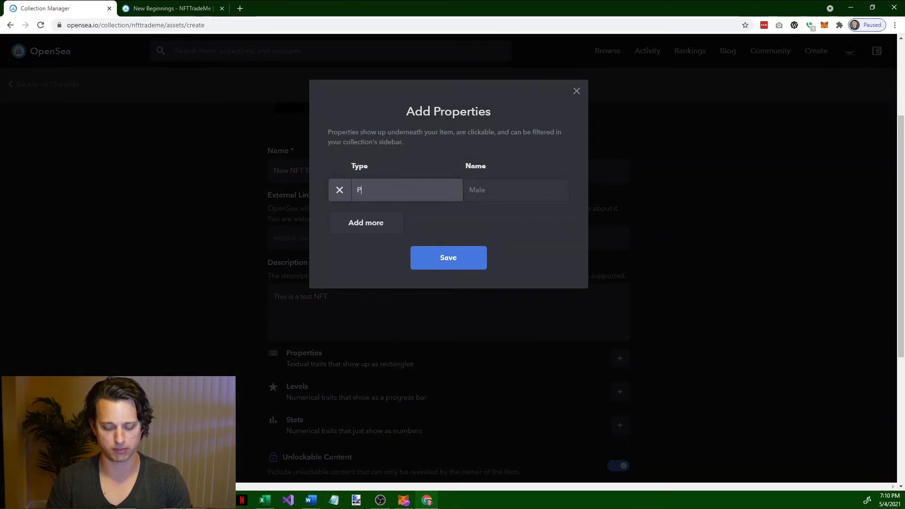
key(BackSpace)
key(BackSpace)
key(BackSpace)
key(BackSpace)
key(BackSpace)
text(D)
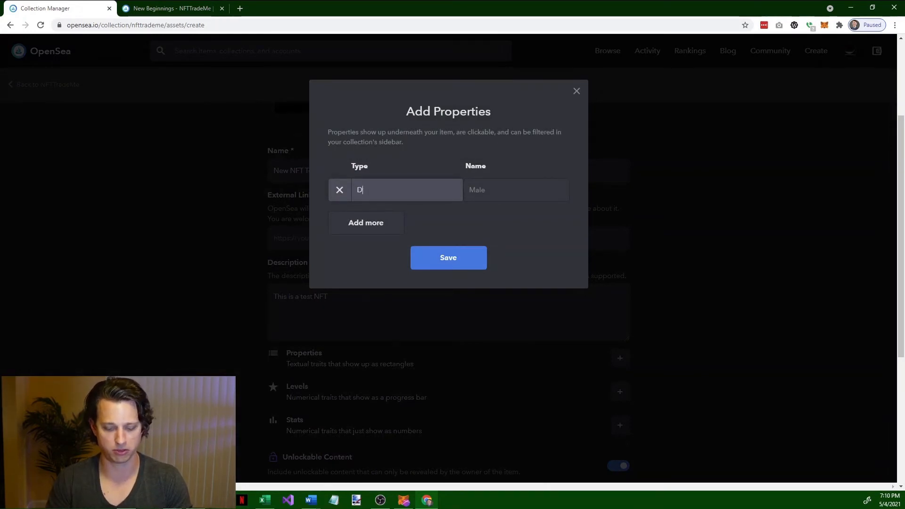
text(ate Created)
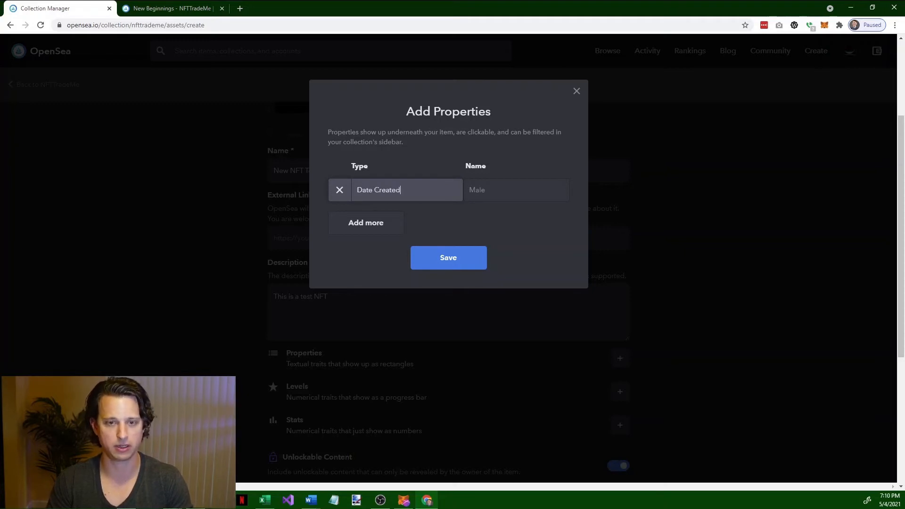
Step: Give the Date Created property the name 2021-05-04 and save it as the item's only property
key(Tab)
text(1)
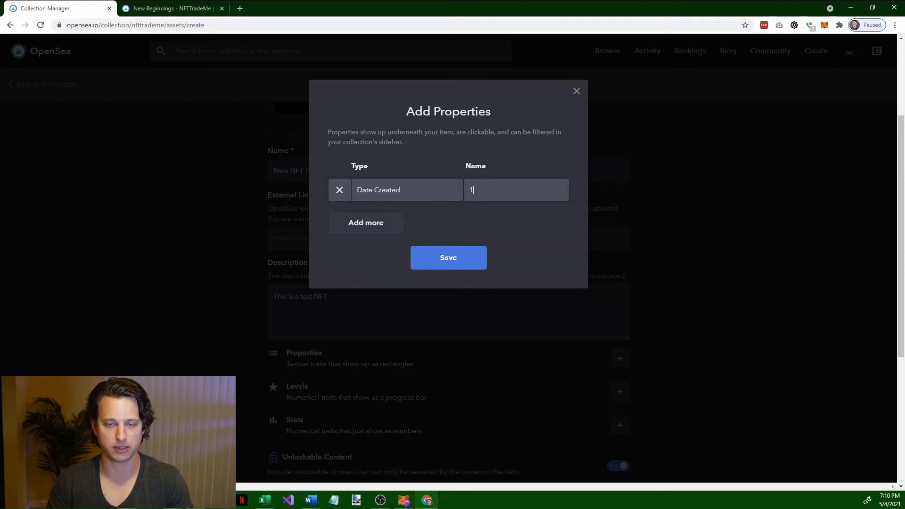
key(BackSpace)
text(2021-0)
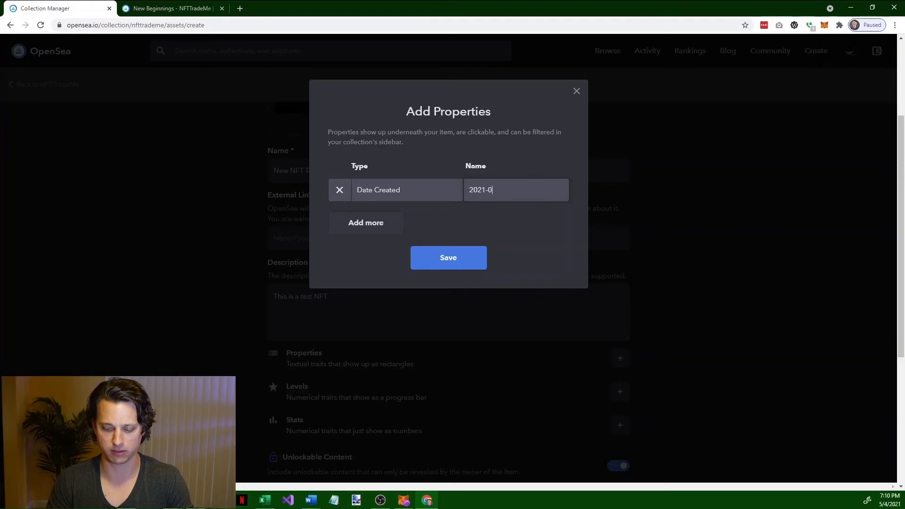
text(5-04)
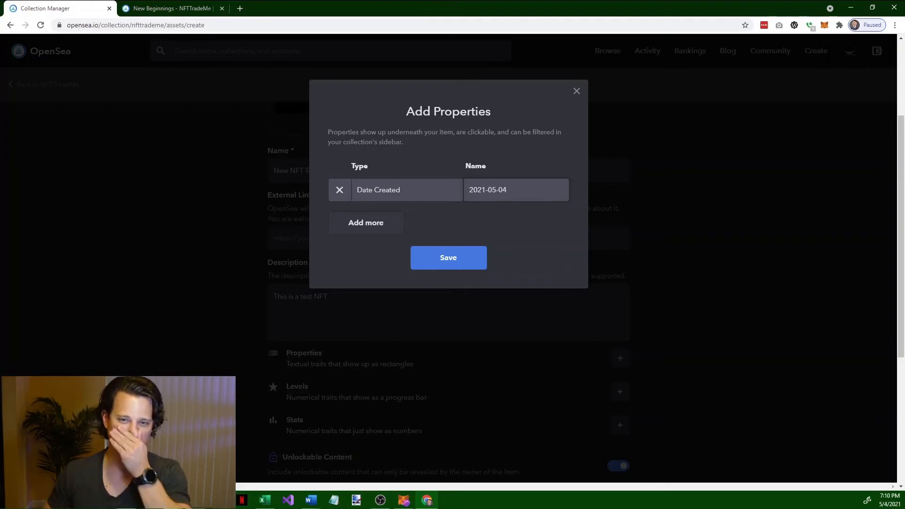
click(366, 222)
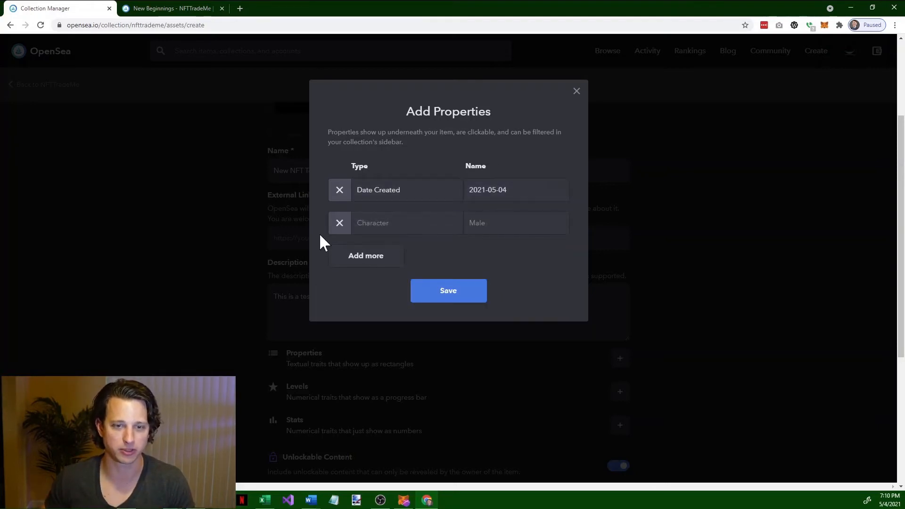
click(340, 222)
click(463, 267)
Step: Turn off unlockable content for the new item
scroll(456, 253, down, 1)
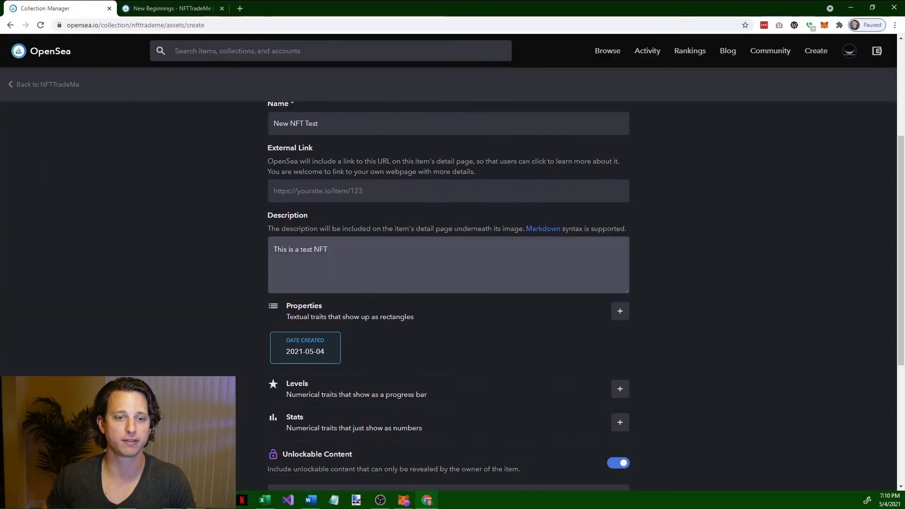
scroll(358, 283, down, 4)
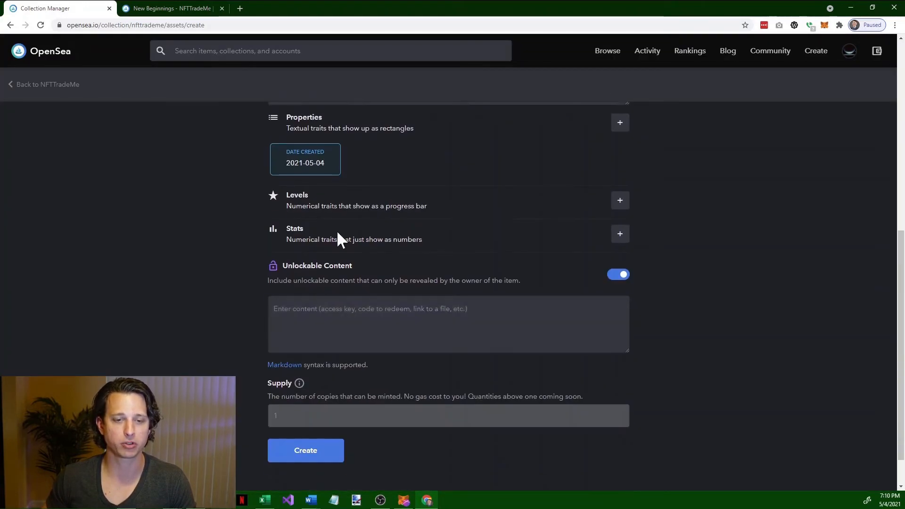
click(358, 320)
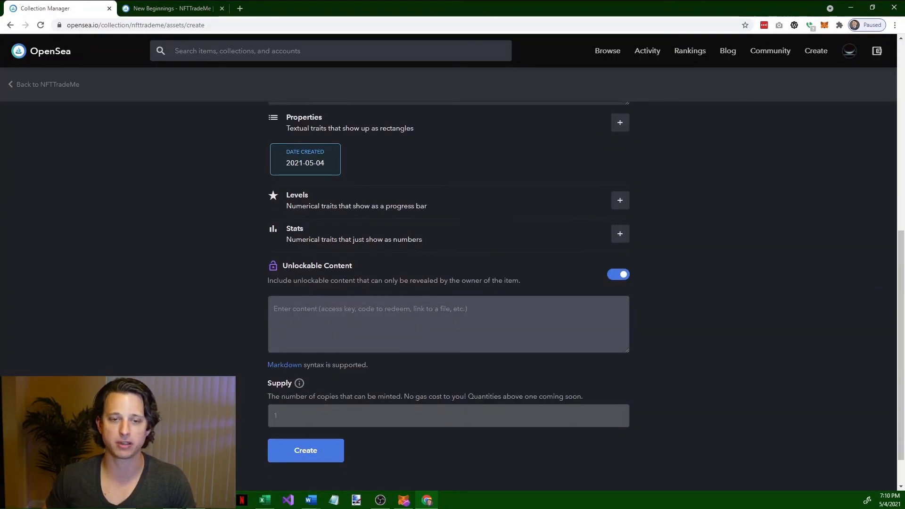
scroll(664, 222, down, 1)
click(617, 232)
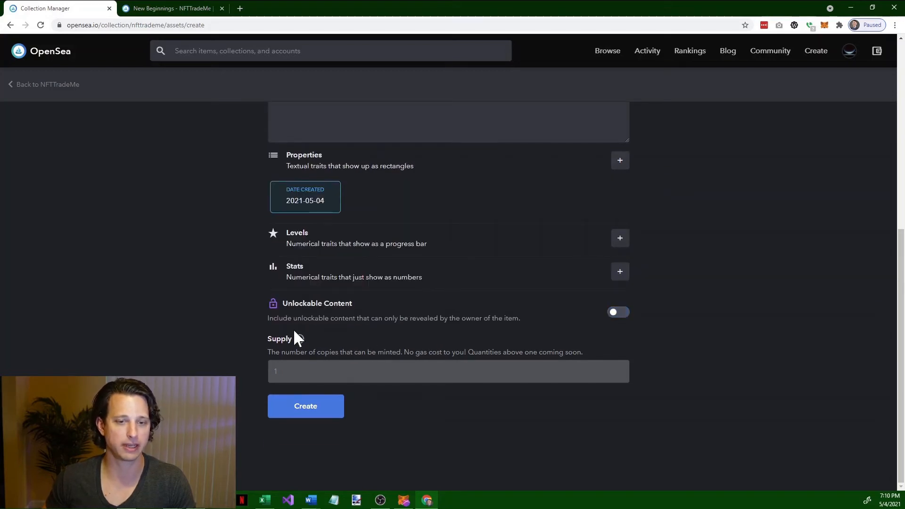
Step: Review the completed form and create the New NFT Test item
scroll(293, 329, up, 7)
scroll(515, 209, down, 3)
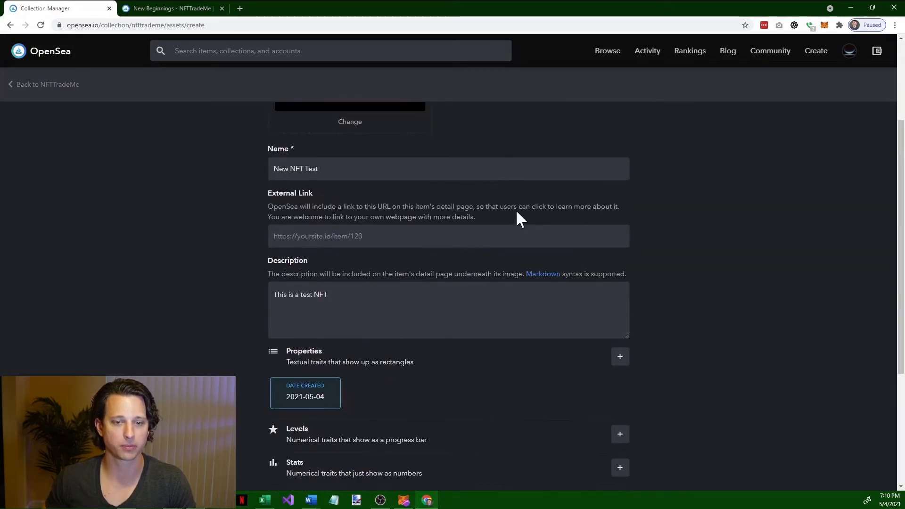
scroll(518, 217, up, 3)
scroll(552, 210, down, 7)
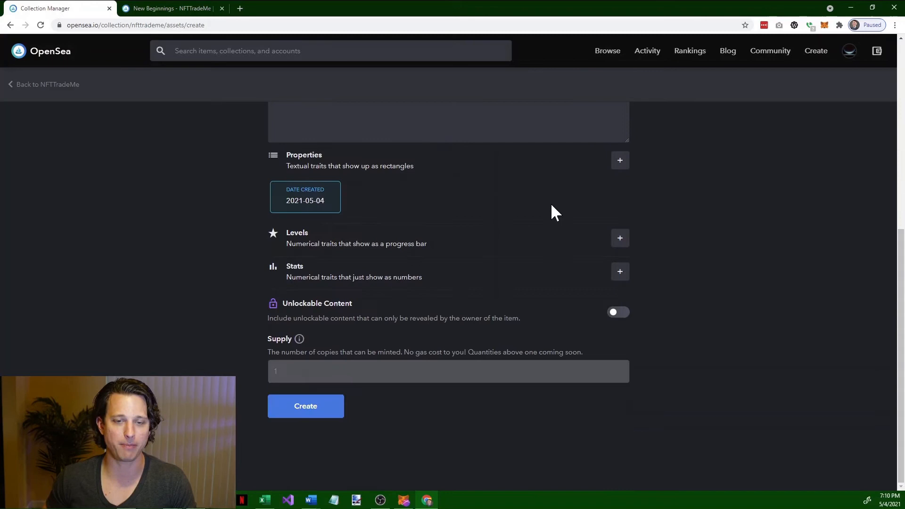
click(335, 412)
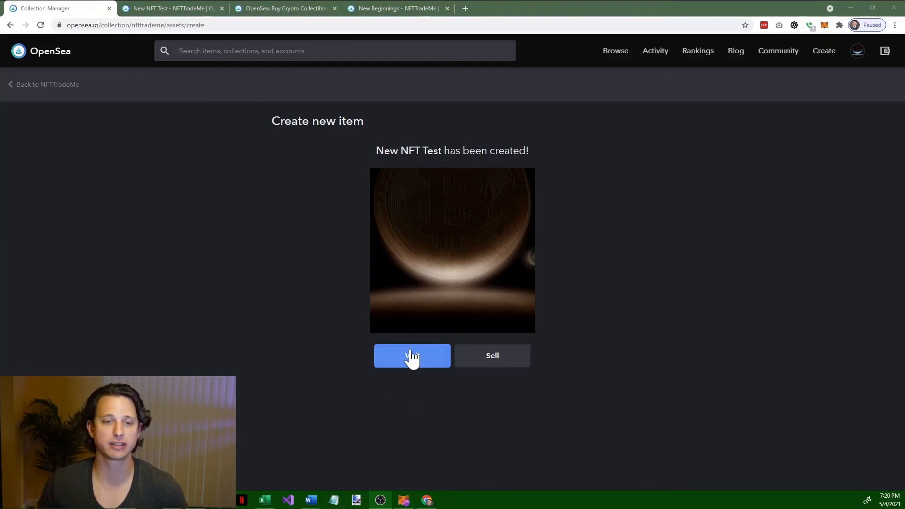
Step: Open the New NFT Test item page and examine its price history, description, listings and offers
click(179, 11)
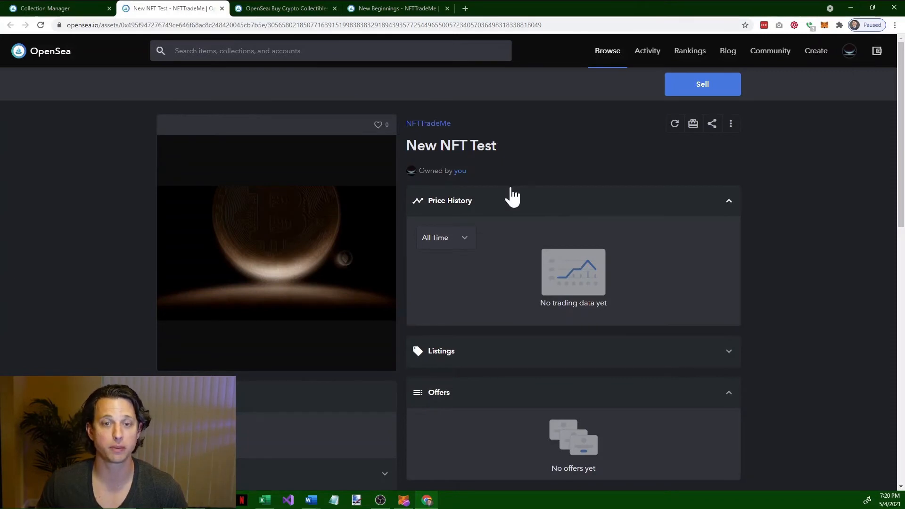
scroll(534, 202, down, 1)
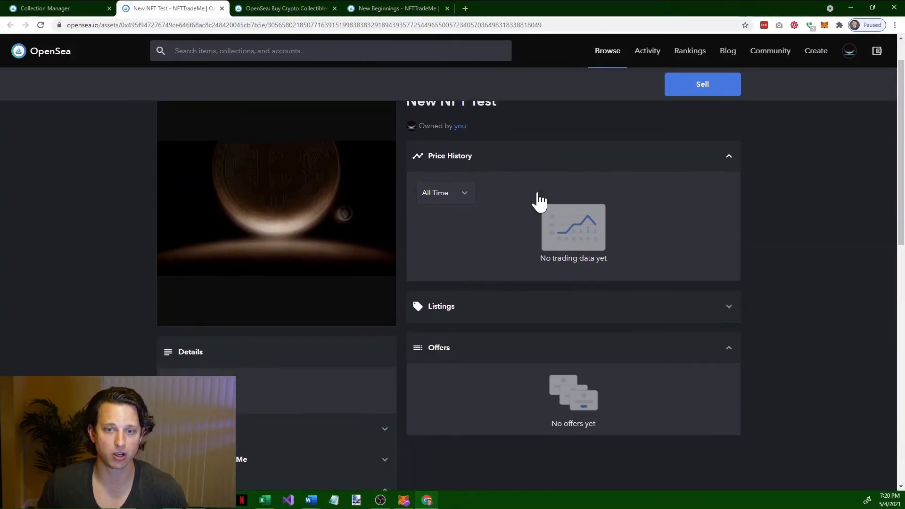
scroll(401, 243, up, 1)
scroll(425, 347, down, 1)
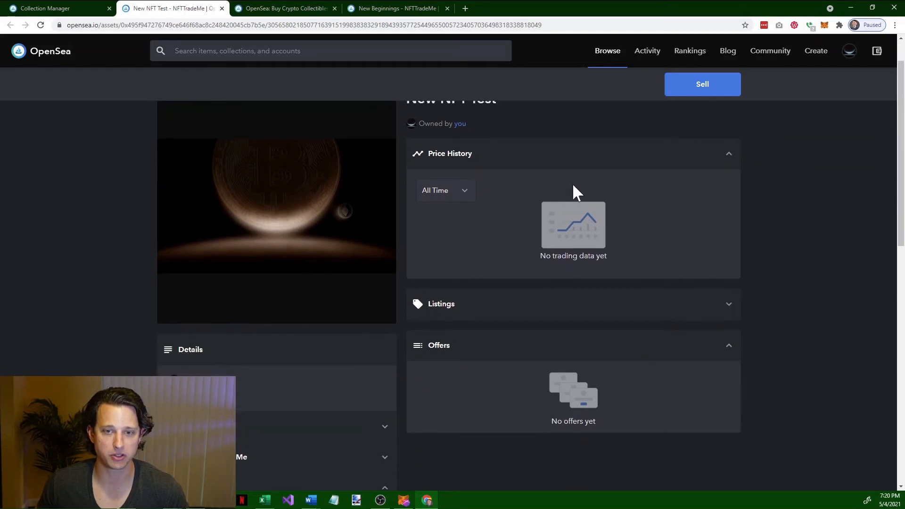
scroll(564, 275, down, 3)
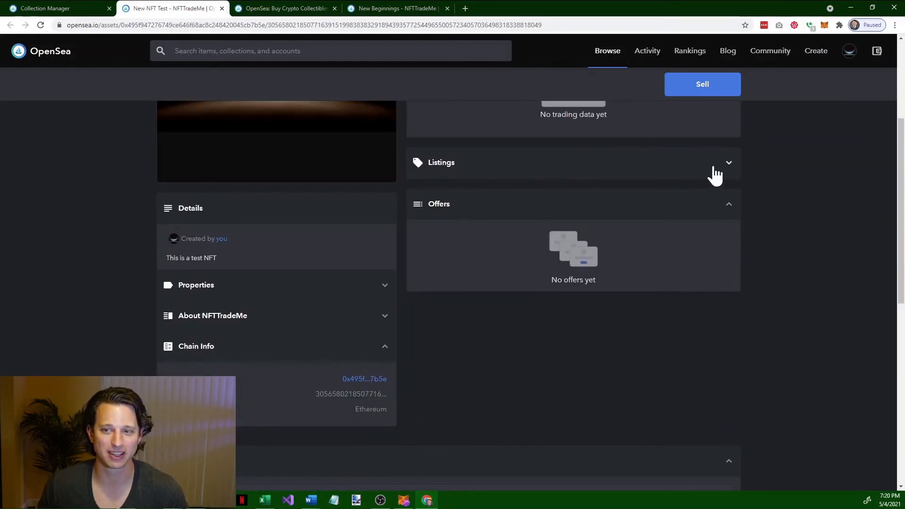
click(728, 163)
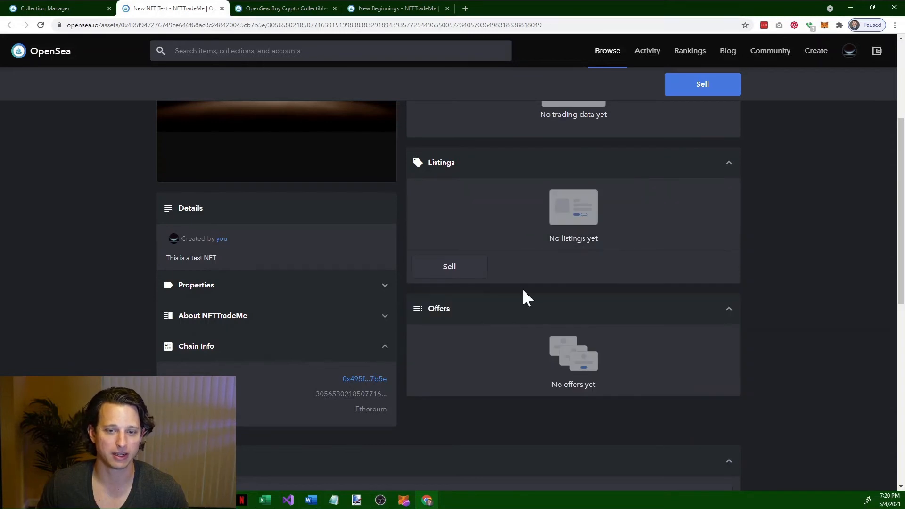
scroll(522, 287, down, 2)
Step: Examine the item's properties, About NFTTradeMe and chain info sections, and highlight the contract address and token ID in the page URL
scroll(208, 220, up, 3)
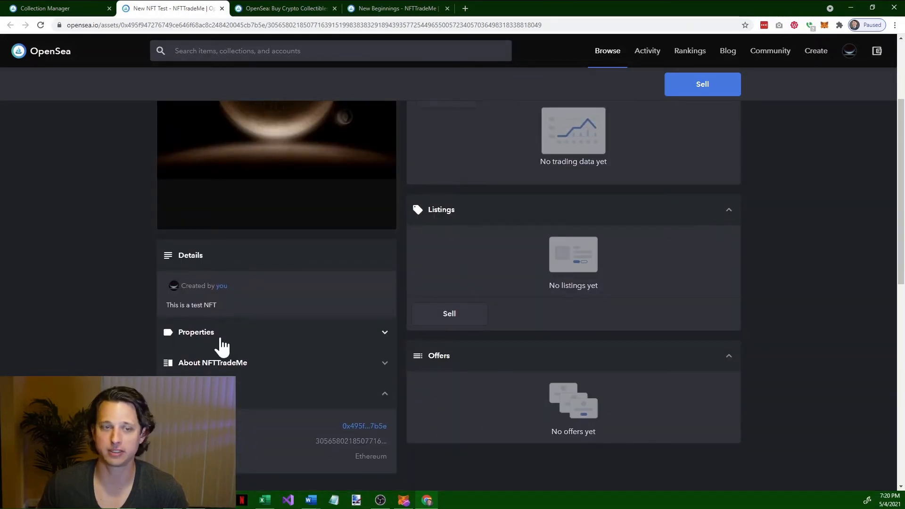
click(217, 336)
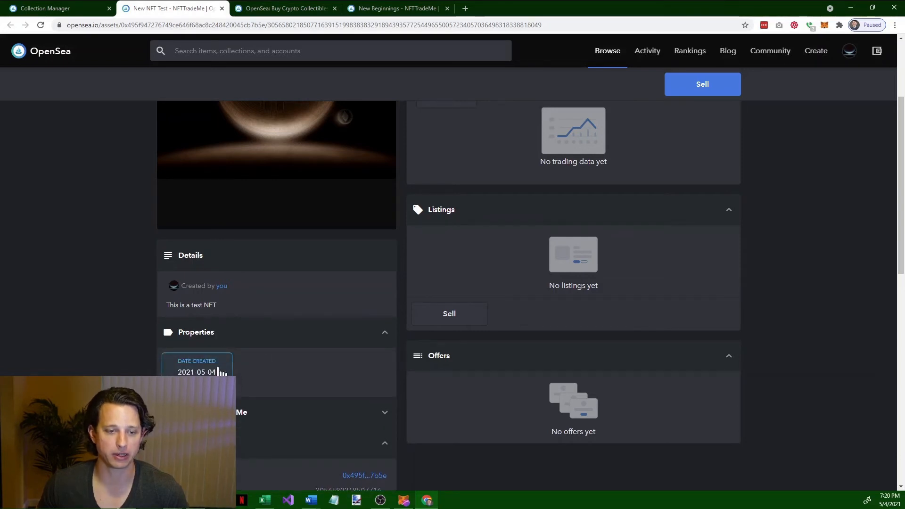
scroll(221, 372, down, 1)
scroll(220, 372, down, 2)
click(207, 281)
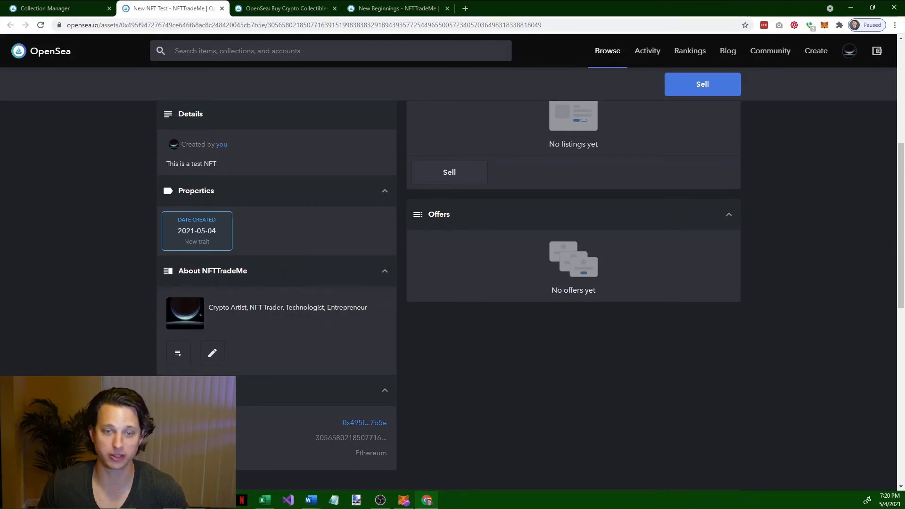
scroll(256, 329, down, 2)
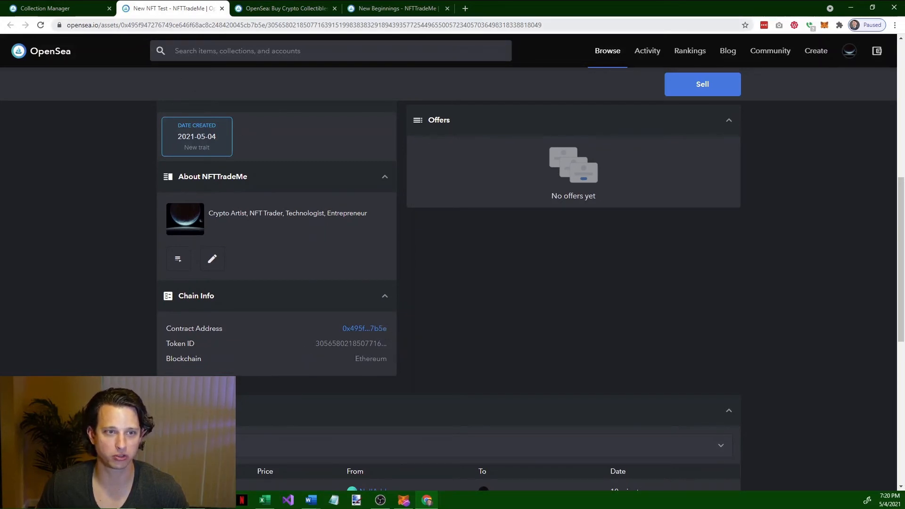
drag(121, 25, 542, 25)
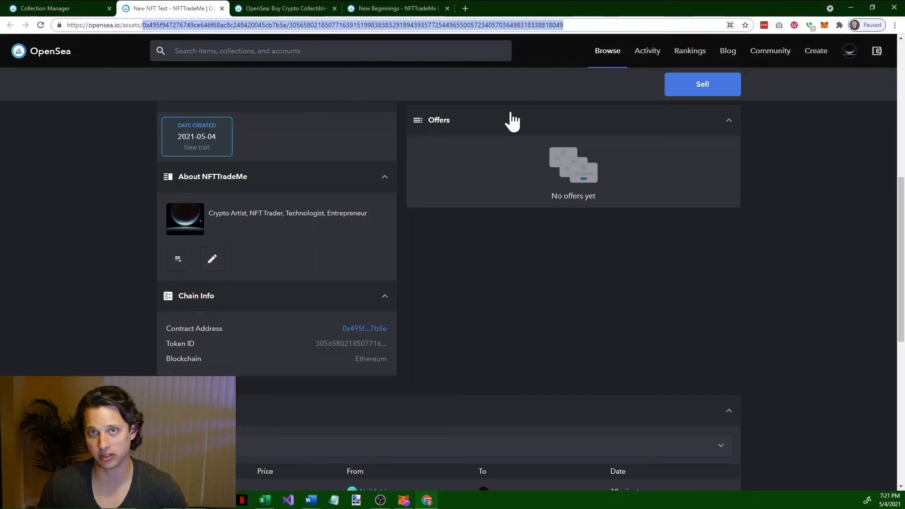
scroll(531, 215, up, 8)
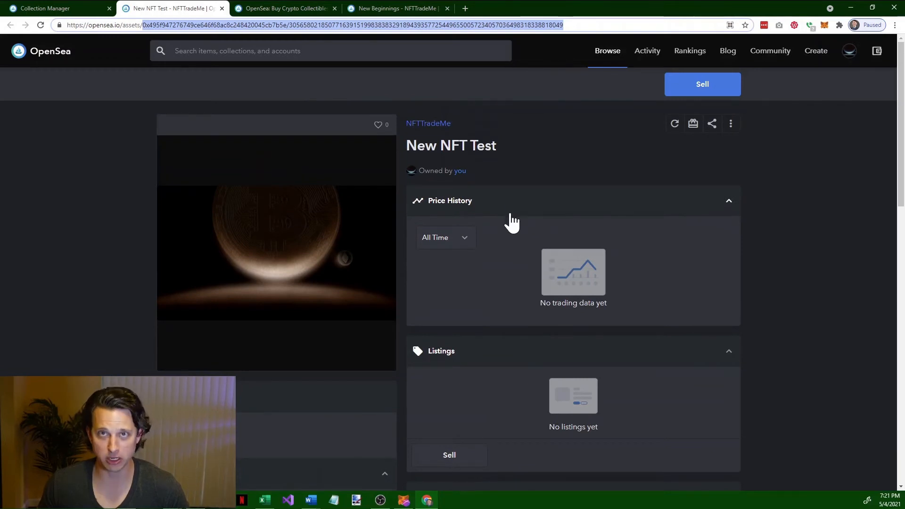
Step: Examine the New NFT Test item's trading history together with its chain info
scroll(509, 215, down, 2)
scroll(511, 214, down, 10)
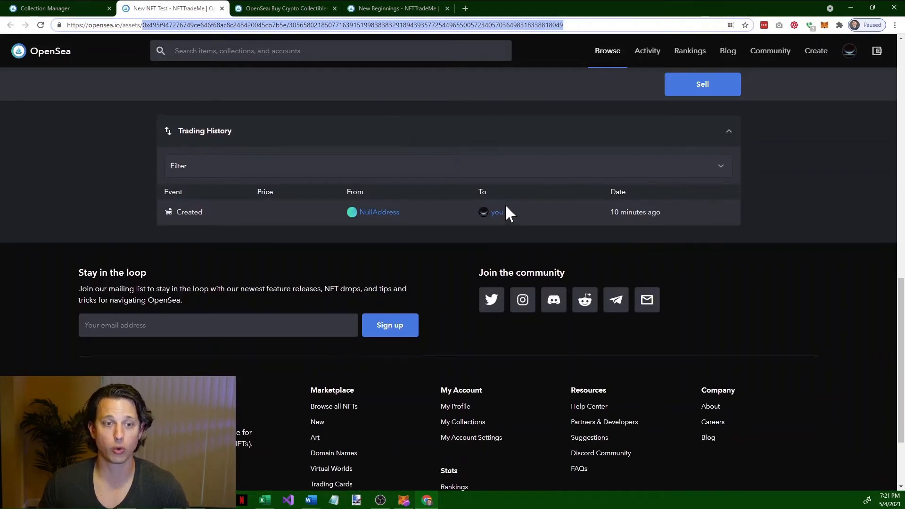
scroll(505, 212, up, 3)
scroll(471, 273, up, 2)
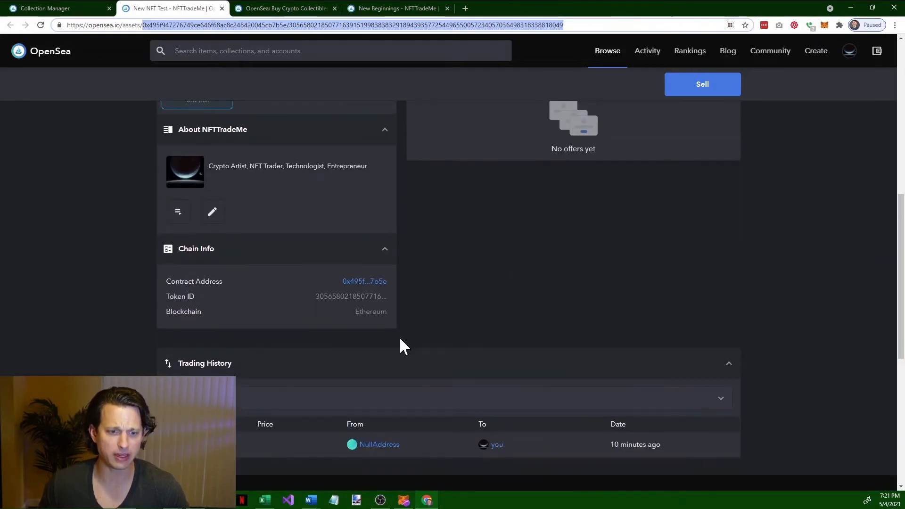
scroll(330, 358, down, 2)
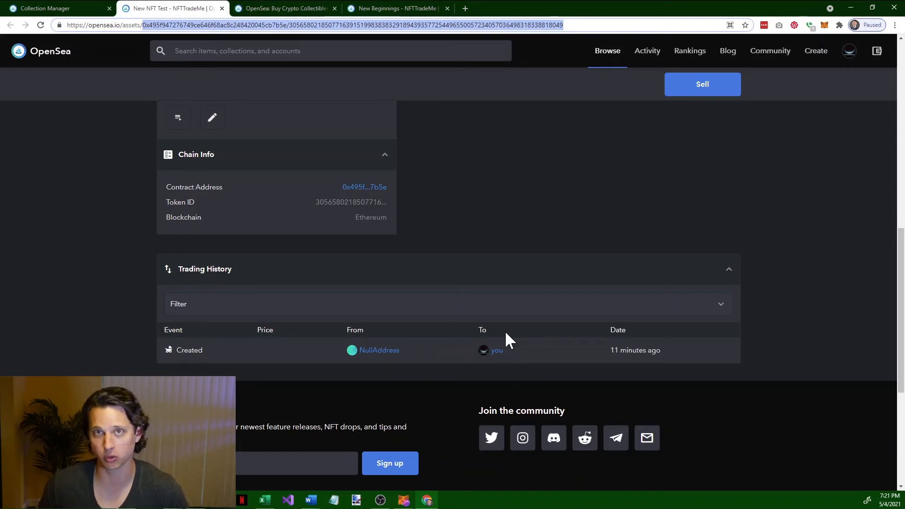
scroll(523, 365, up, 12)
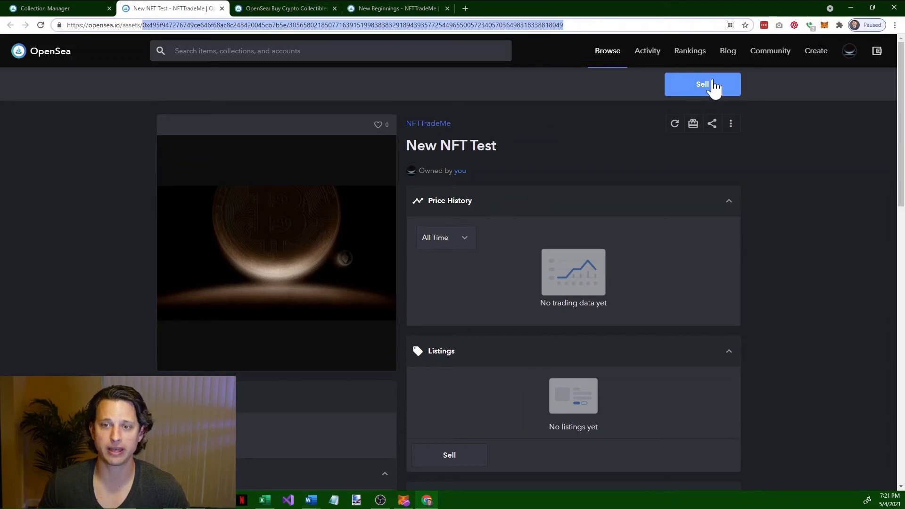
Step: Switch to the New NFT Test sell page, enter a fixed price of 0.01 ETH and raise it to 0.1 ETH
click(290, 13)
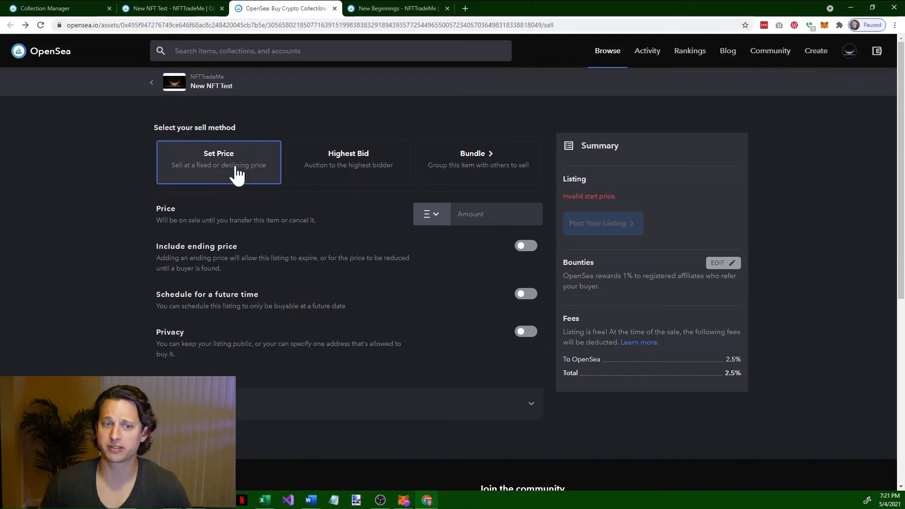
click(464, 214)
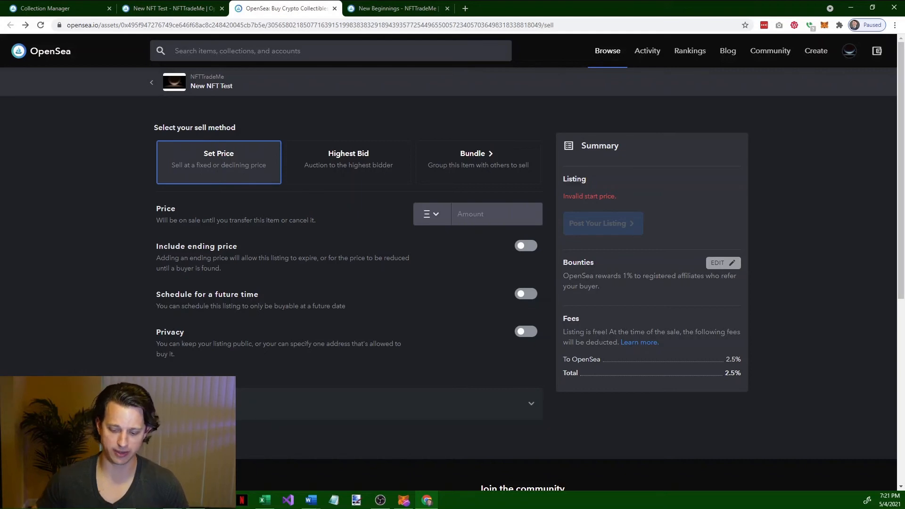
text(0.01)
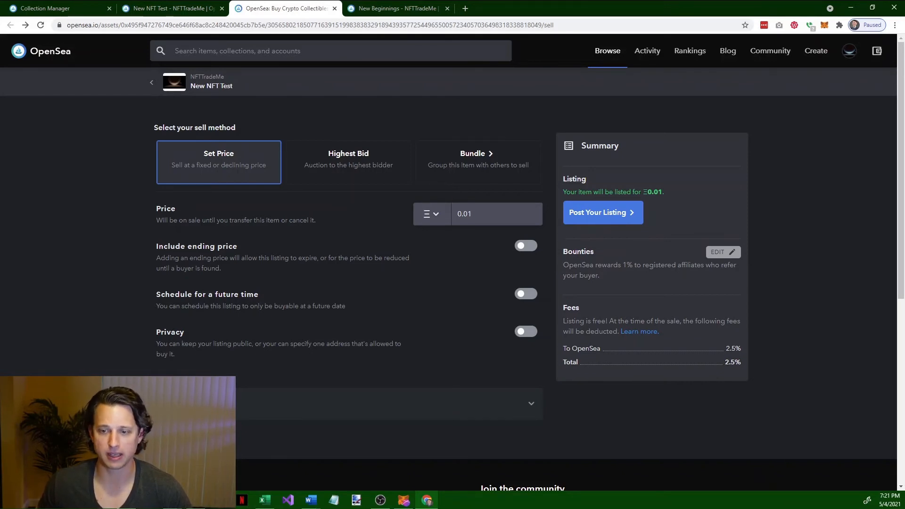
click(430, 217)
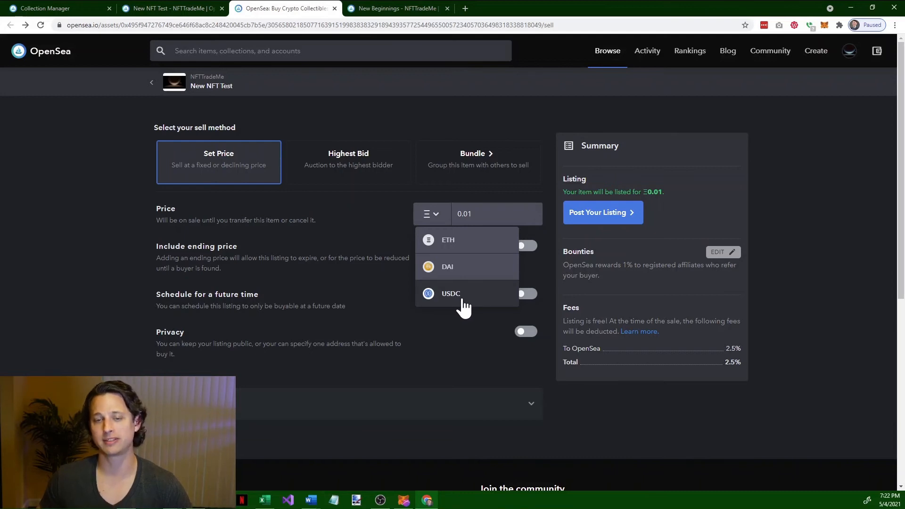
click(460, 246)
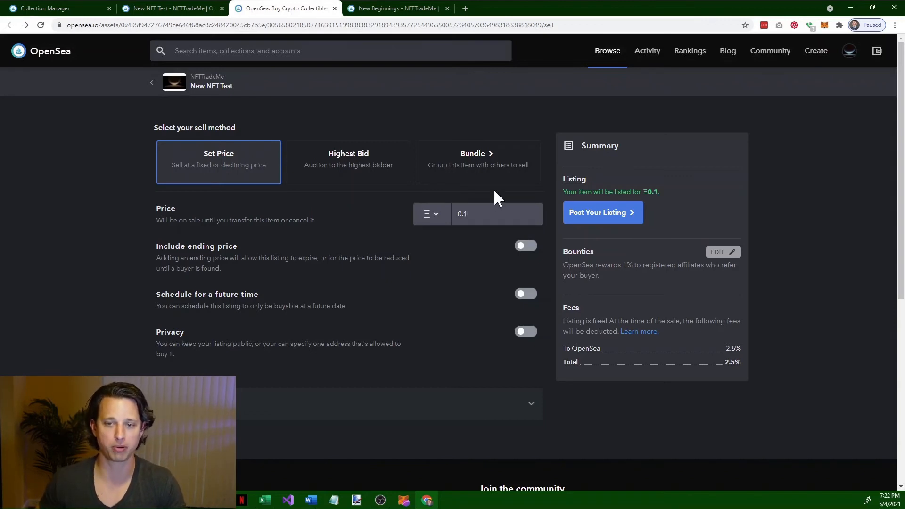
Step: Include an ending price of 0.001 ETH for the listing and set its expiration to 1 month
click(526, 246)
click(485, 279)
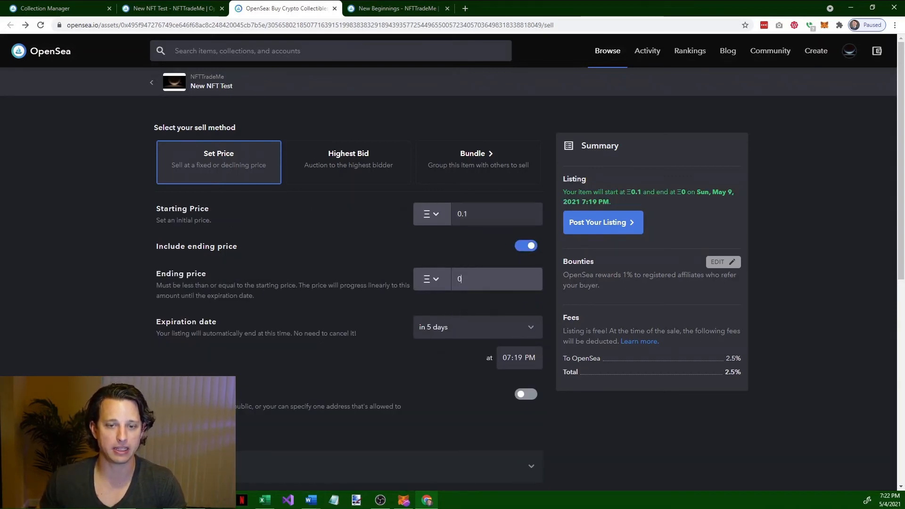
key(BackSpace)
text(0)
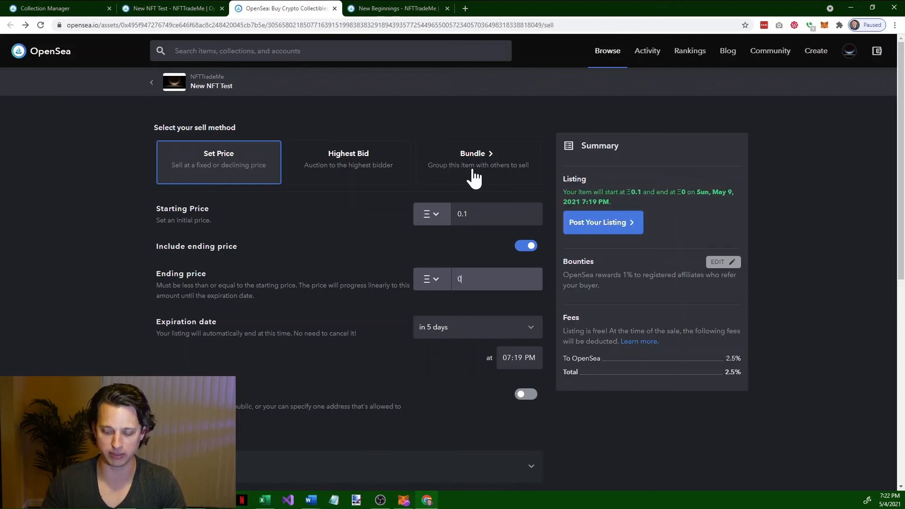
text(.001)
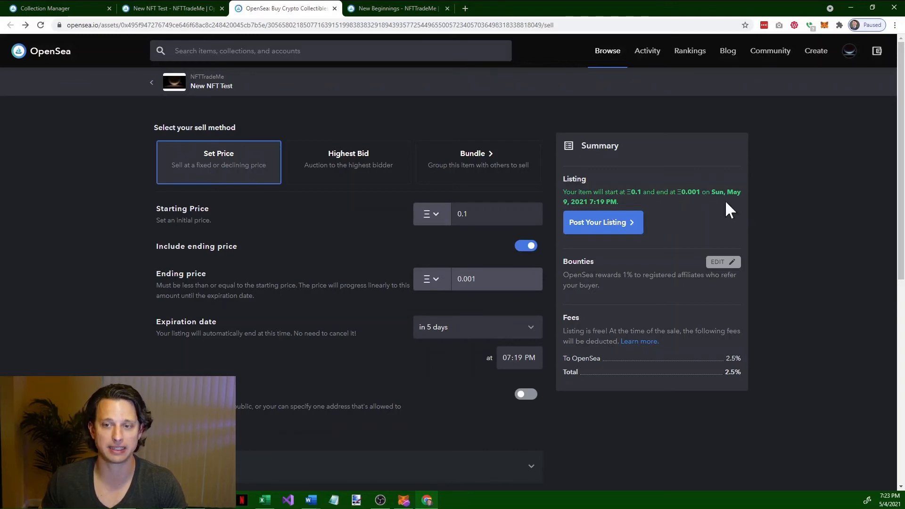
click(431, 335)
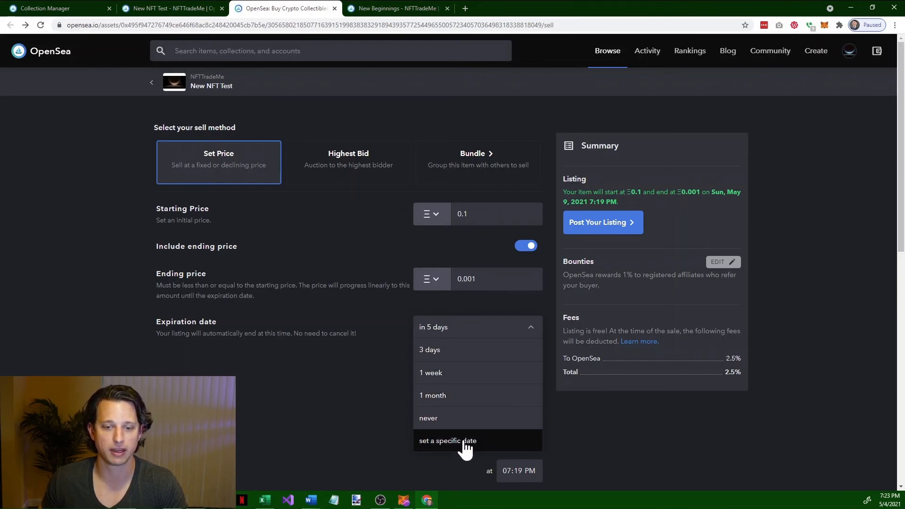
click(459, 397)
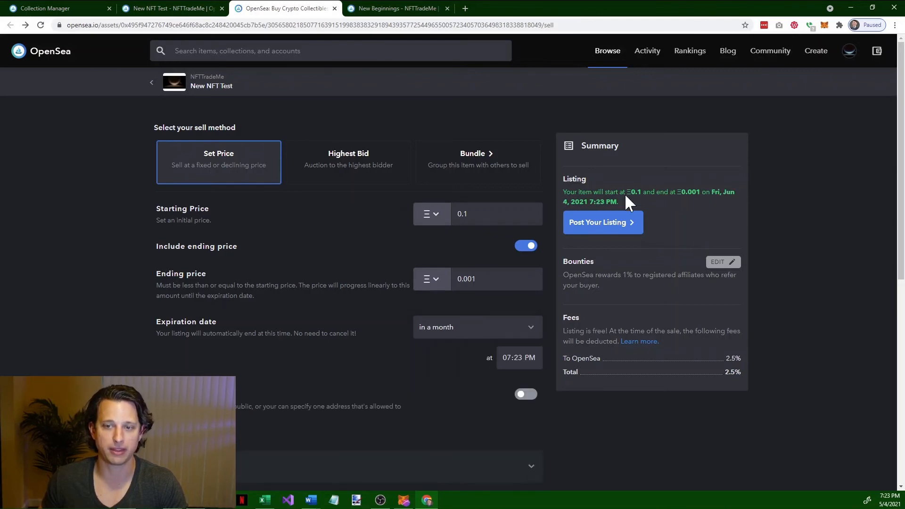
Step: Turn on the listing's privacy option to view its buyer address field and turn it back off
scroll(338, 300, down, 1)
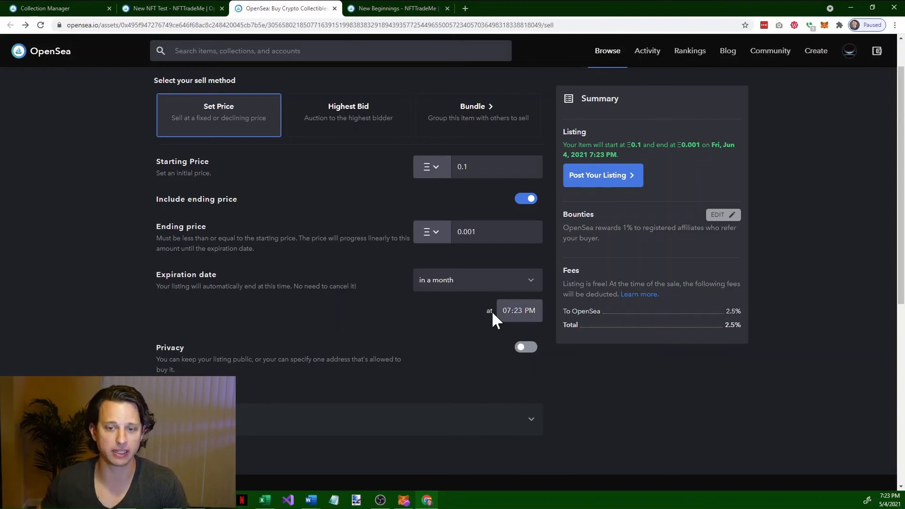
click(526, 348)
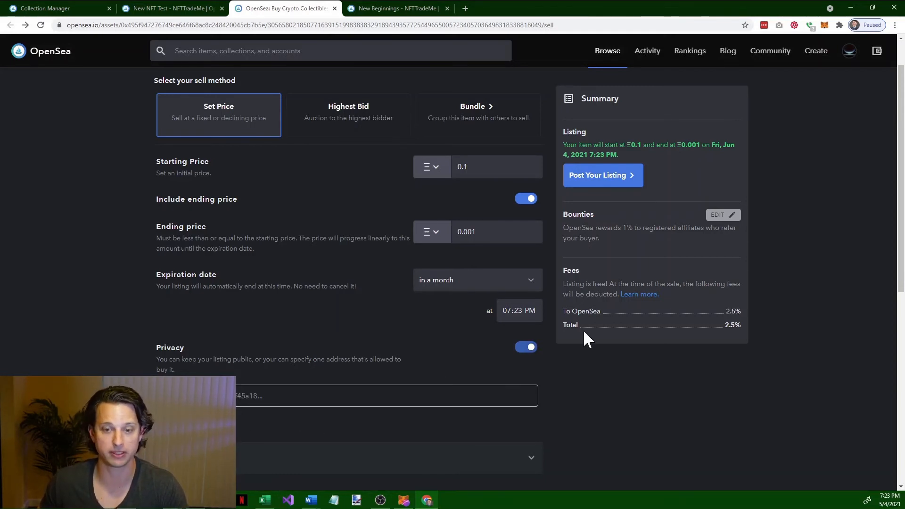
click(526, 347)
Step: Expand the selling instructions, read how transactions and signatures work, and return to the listing summary
scroll(329, 358, down, 3)
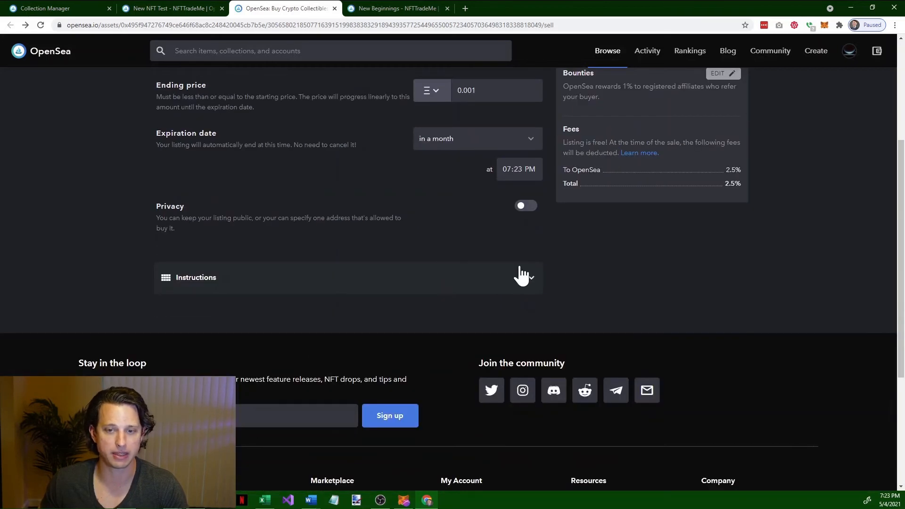
click(518, 280)
scroll(329, 269, down, 1)
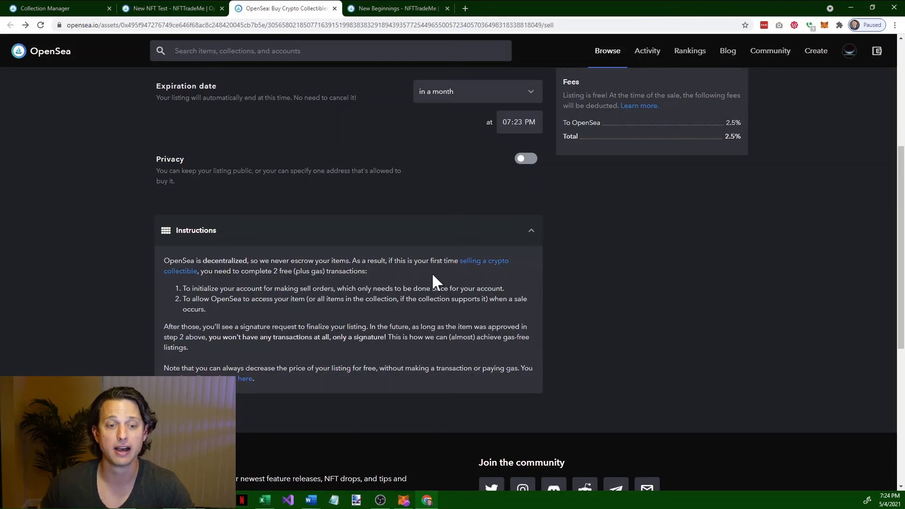
scroll(433, 277, up, 2)
scroll(433, 276, up, 3)
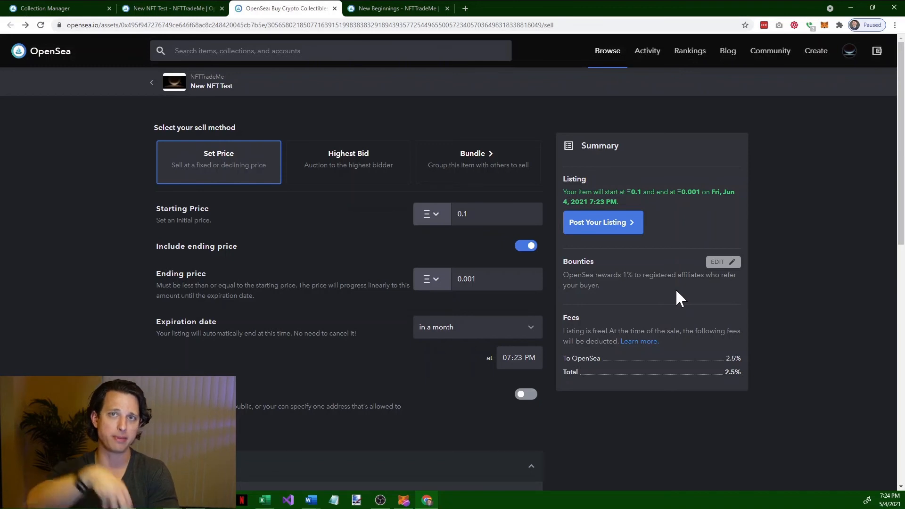
Step: Try a referral bounty of 2.5%, set it back to 1%, and review the listing's settings and fees
double_click(628, 275)
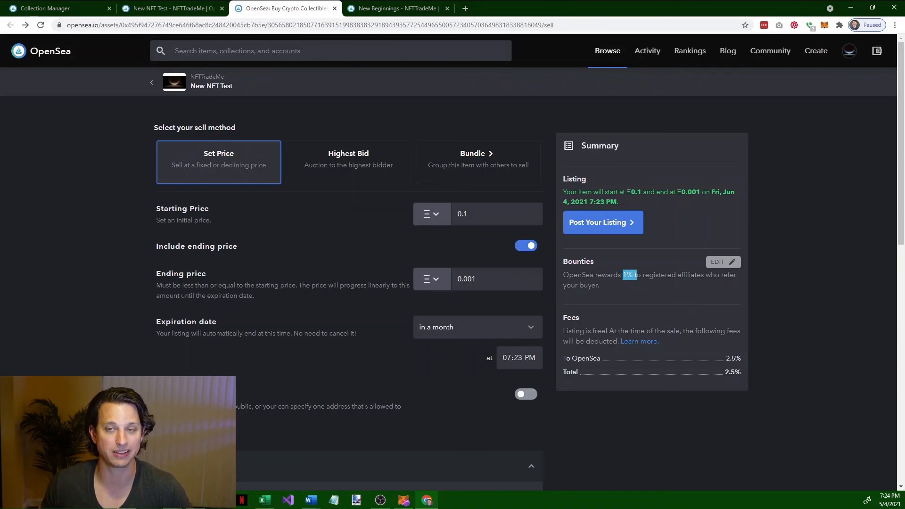
click(729, 262)
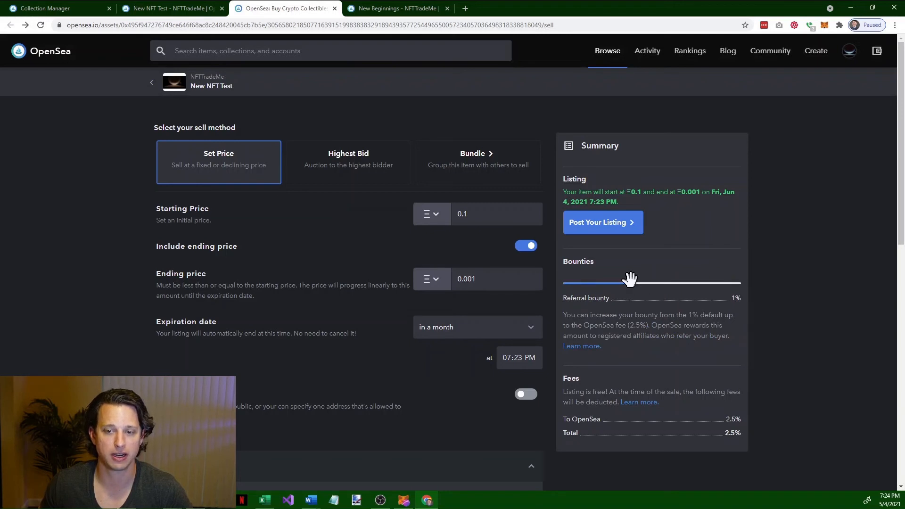
drag(629, 282, 655, 283)
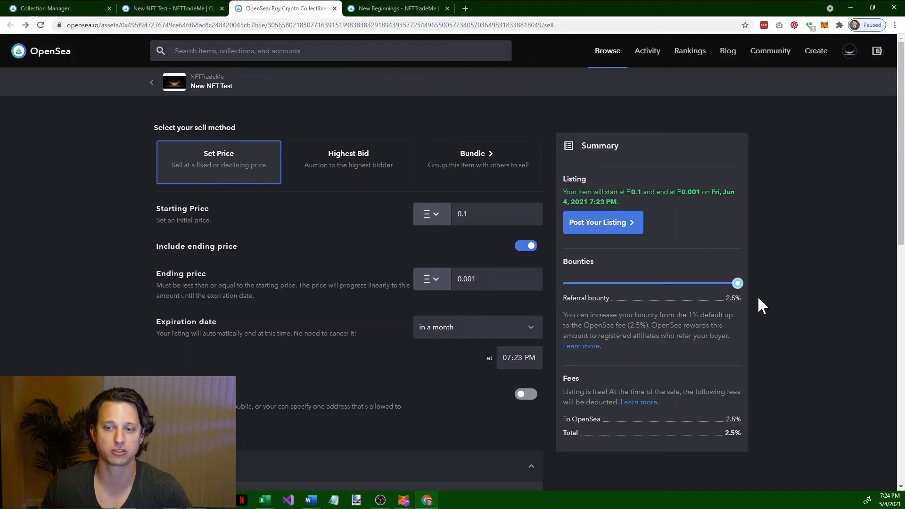
drag(738, 283, 629, 280)
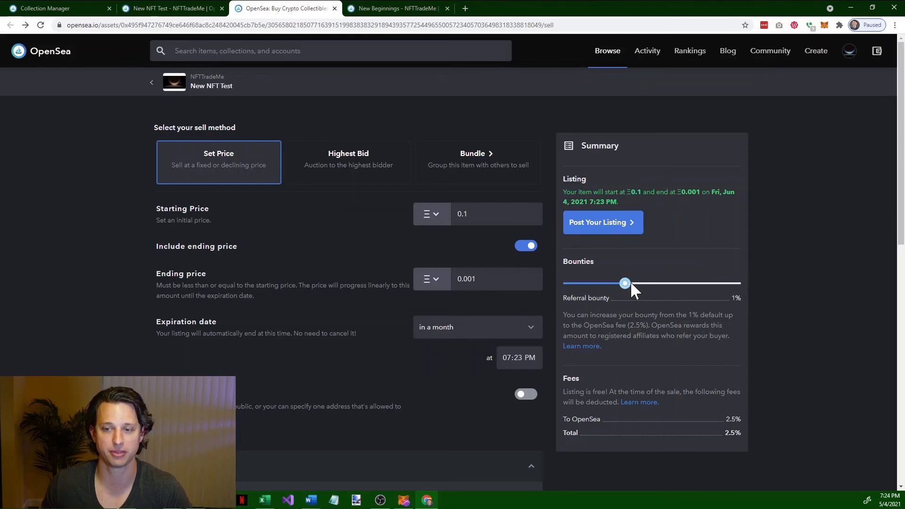
scroll(652, 381, down, 1)
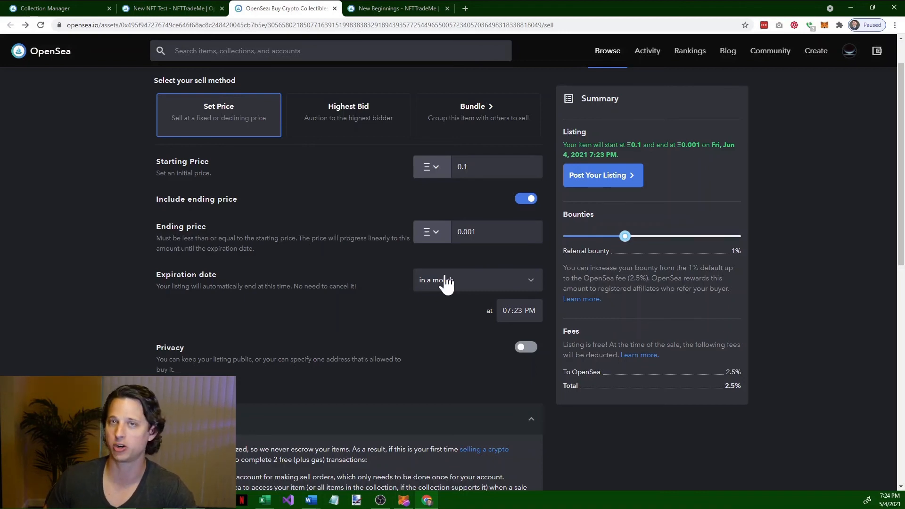
scroll(618, 305, down, 3)
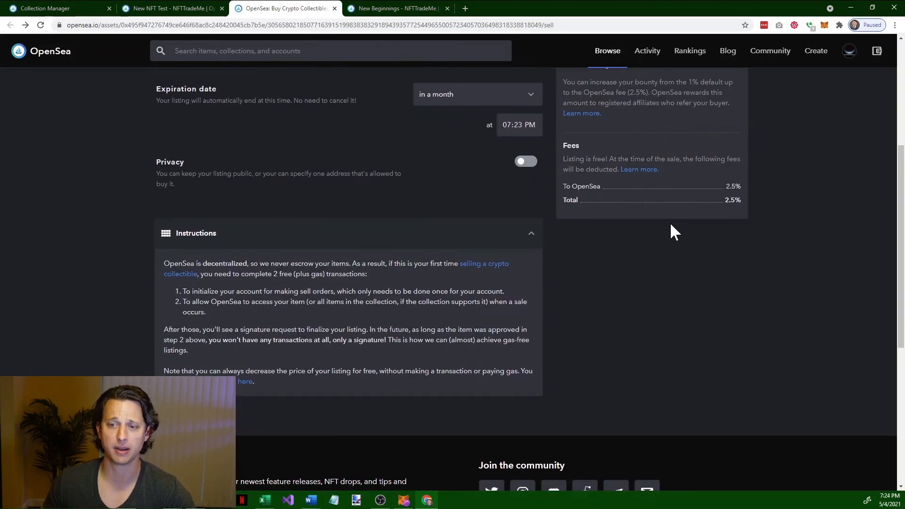
scroll(671, 230, up, 4)
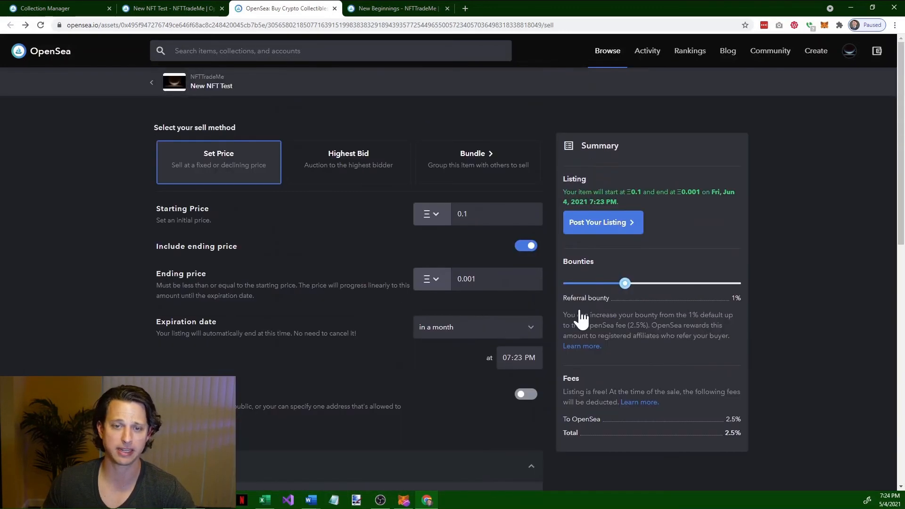
Step: Switch the sell method to Highest Bid and examine its minimum bid, reserve price and expiration options
click(375, 164)
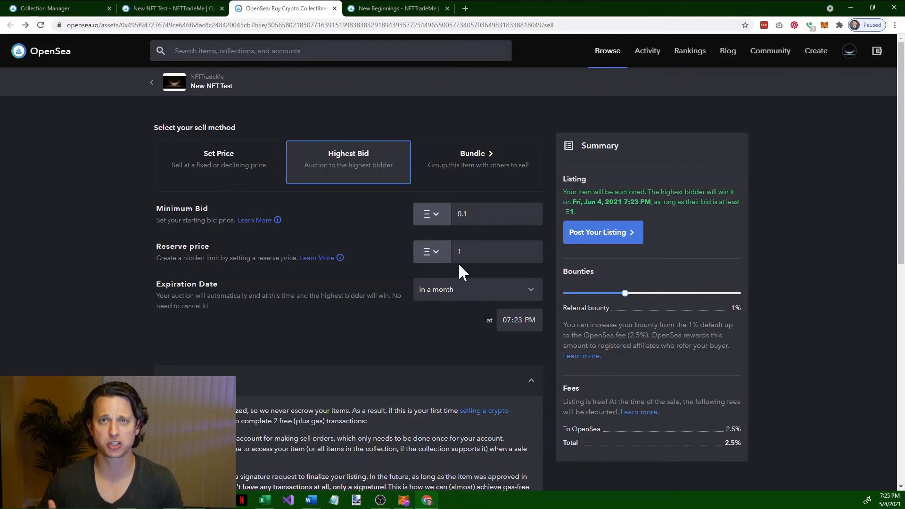
click(453, 293)
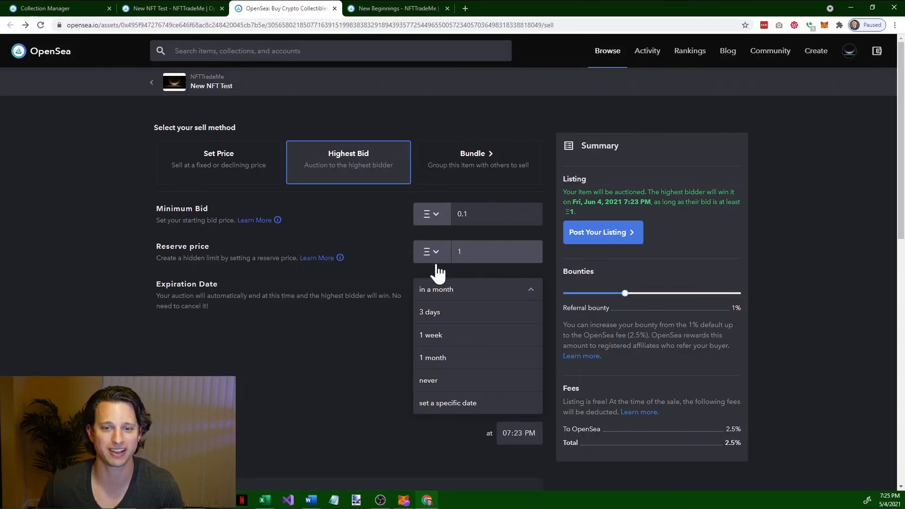
click(471, 289)
scroll(417, 343, down, 2)
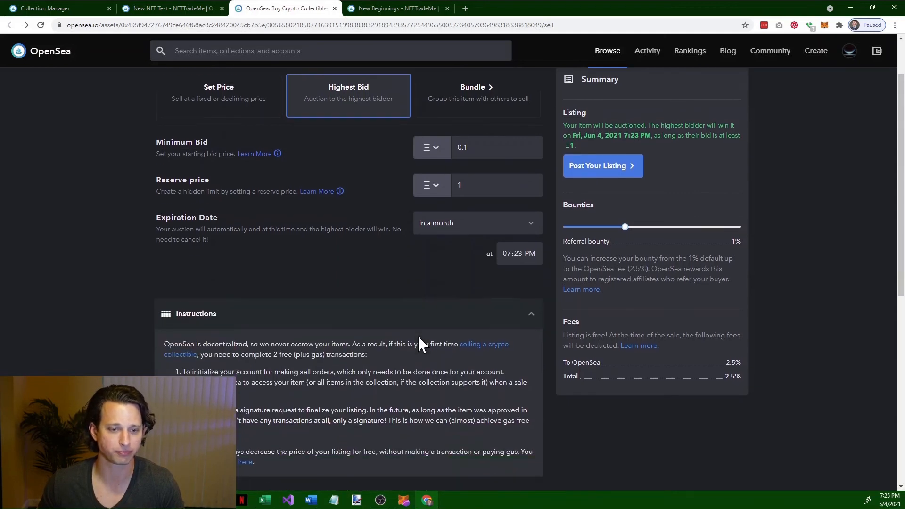
scroll(417, 343, up, 2)
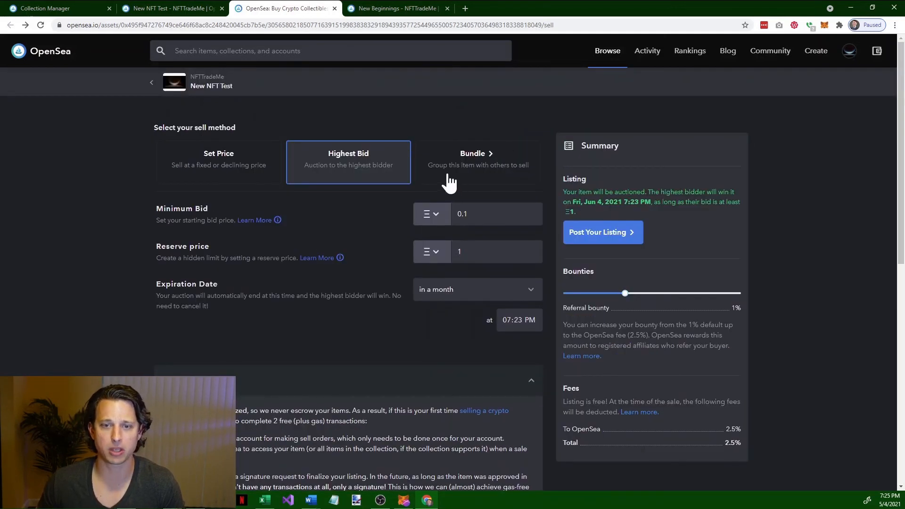
Step: Choose the Bundle sell method and examine the wallet items that can be grouped for sale
click(494, 166)
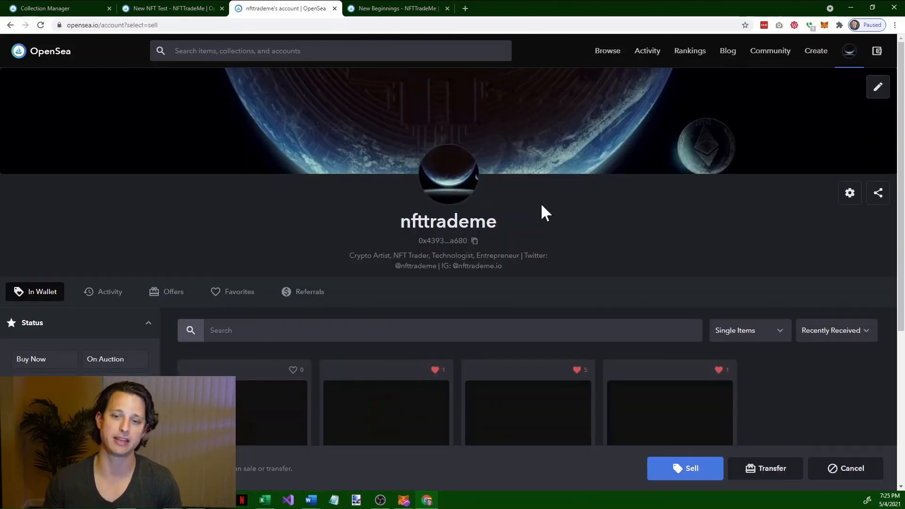
scroll(565, 231, down, 3)
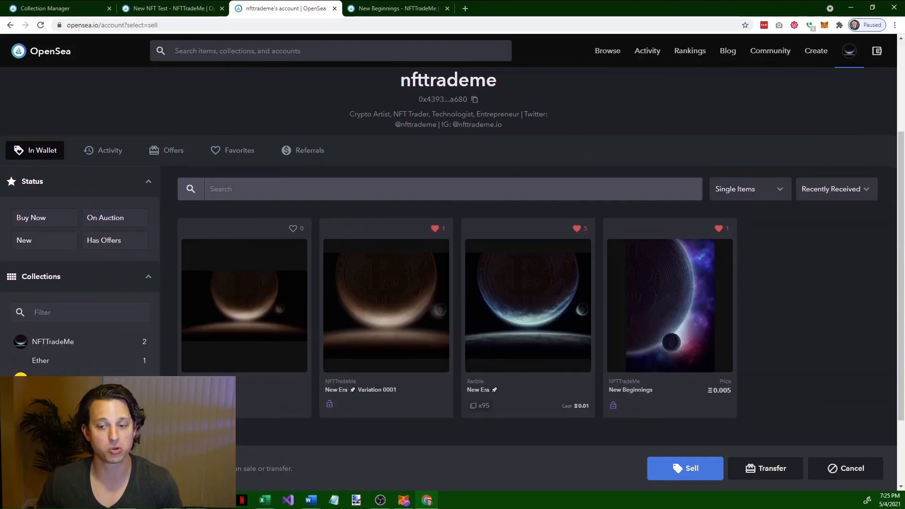
scroll(546, 181, up, 1)
scroll(553, 183, up, 2)
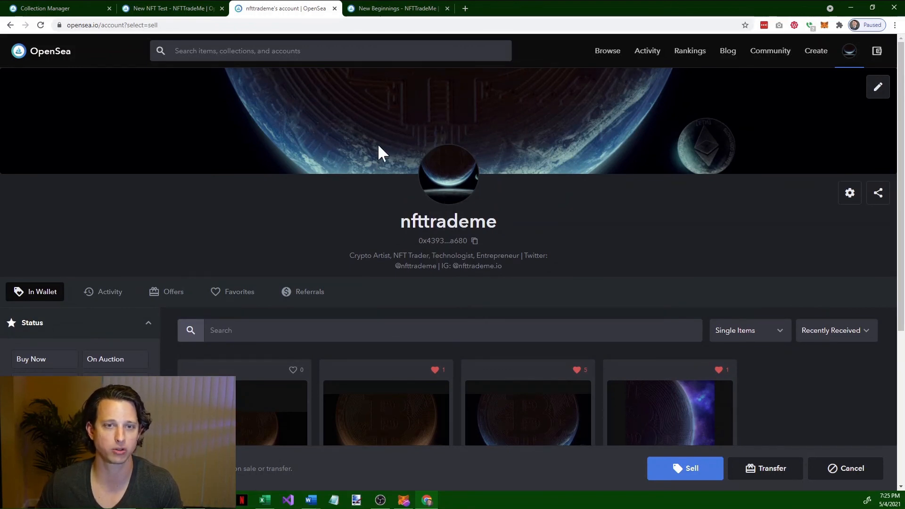
Step: Switch to the New Beginnings item page and submit a price drop to 0.001 ETH for its listing
key(ctrl+Tab)
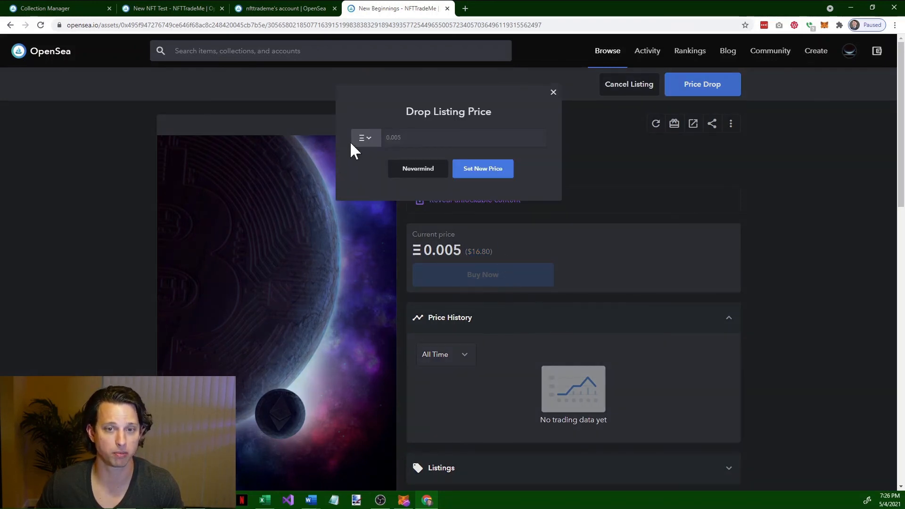
click(422, 168)
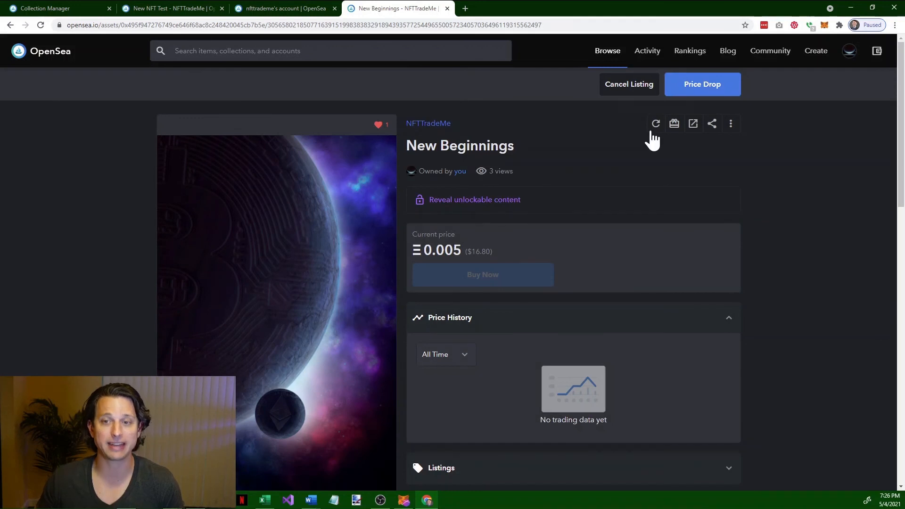
click(721, 86)
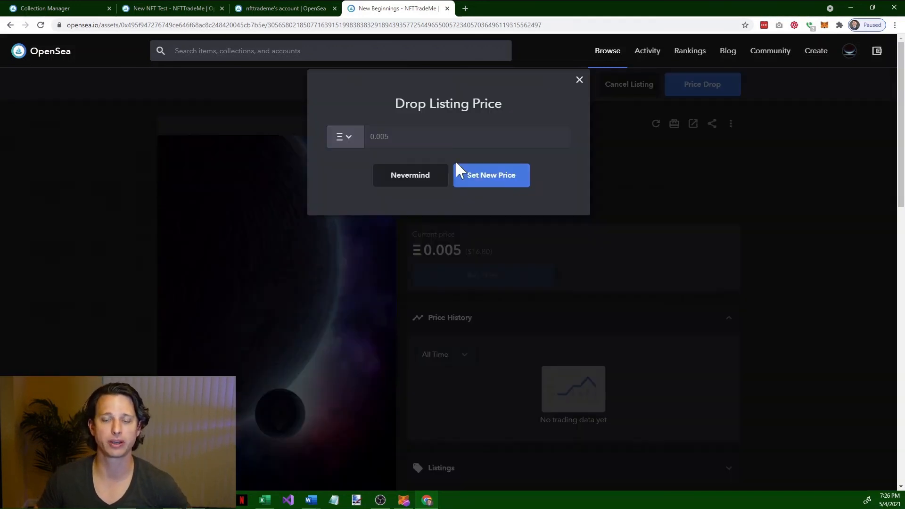
click(453, 139)
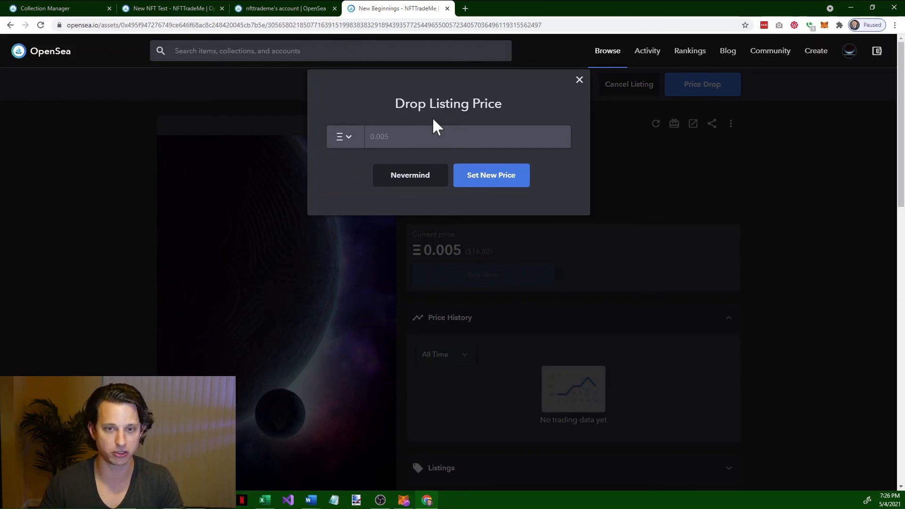
text(0.)
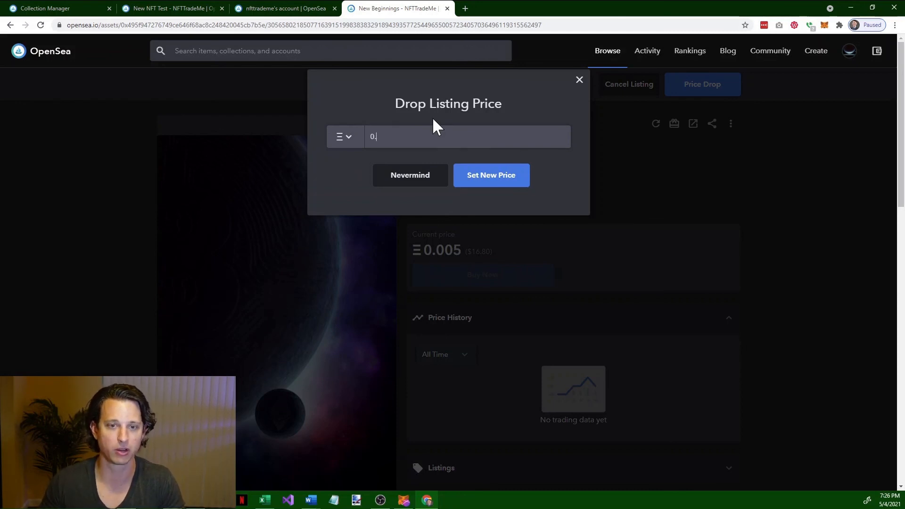
text(001)
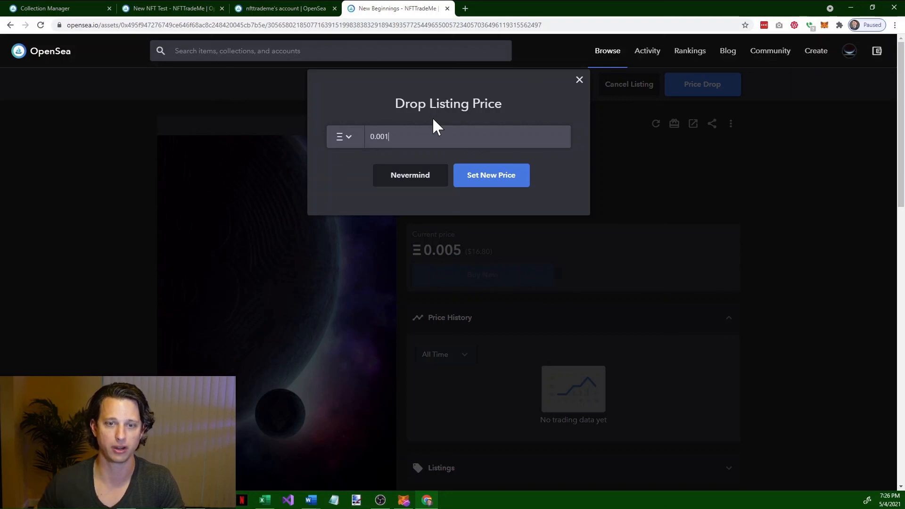
click(496, 181)
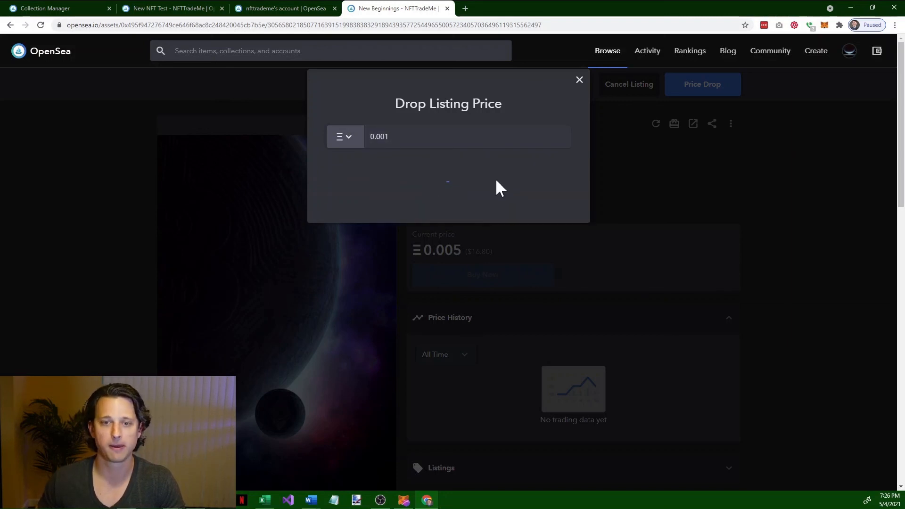